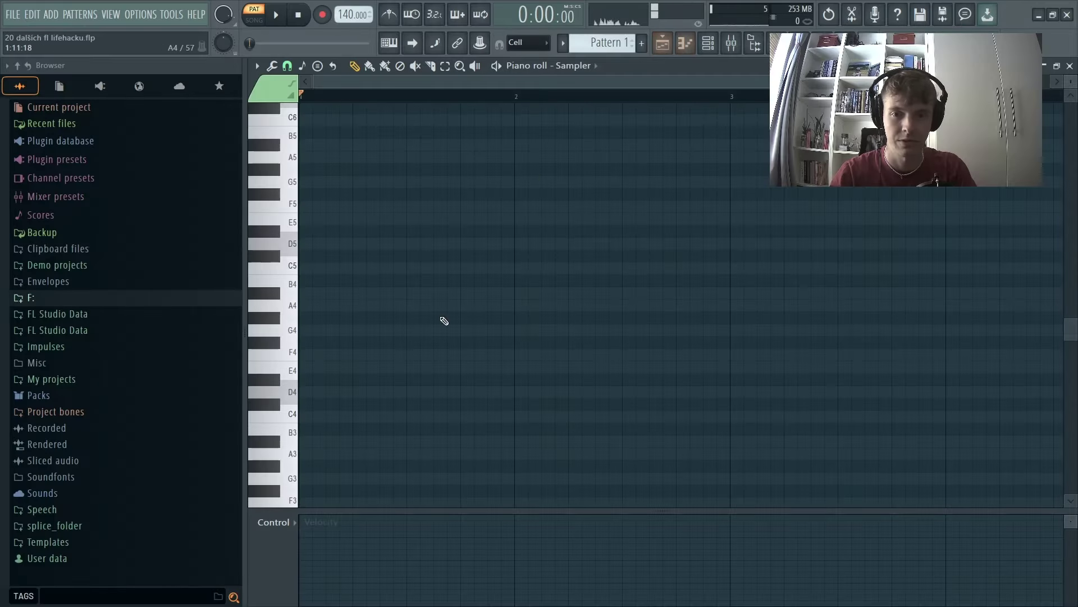
Step: Place a short C5 note at the start of bar 1 and lower and raise its velocity
click(312, 270)
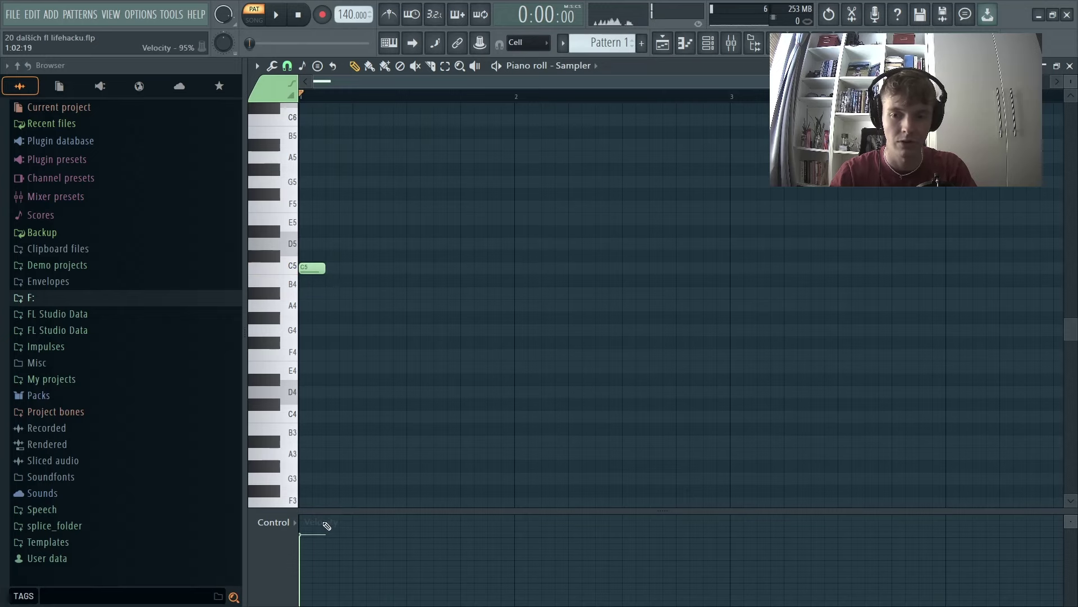
drag(321, 535, 317, 558)
drag(311, 493, 292, 570)
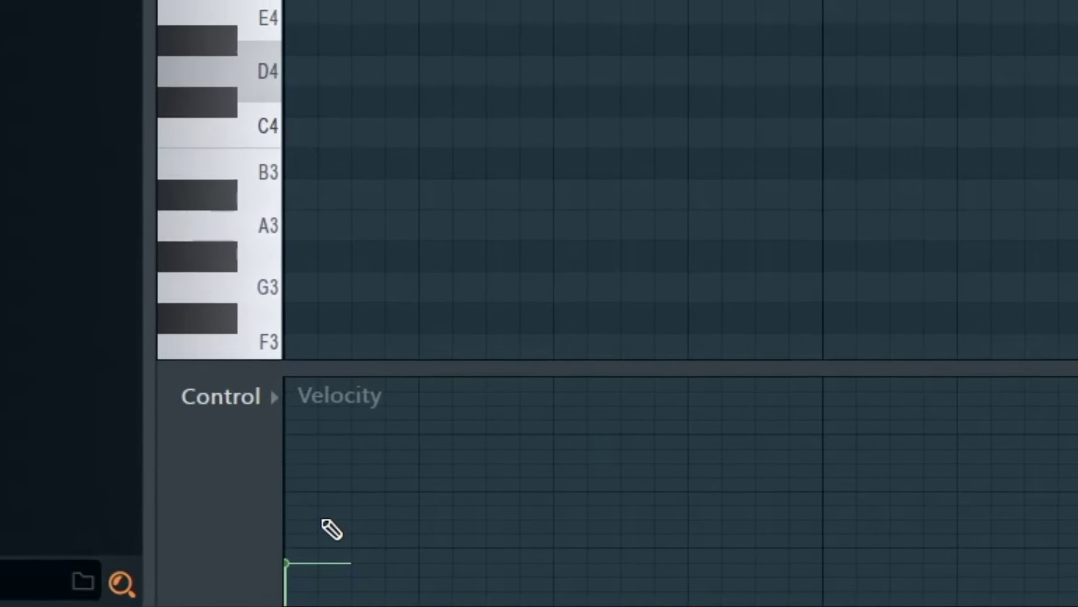
drag(332, 530, 309, 453)
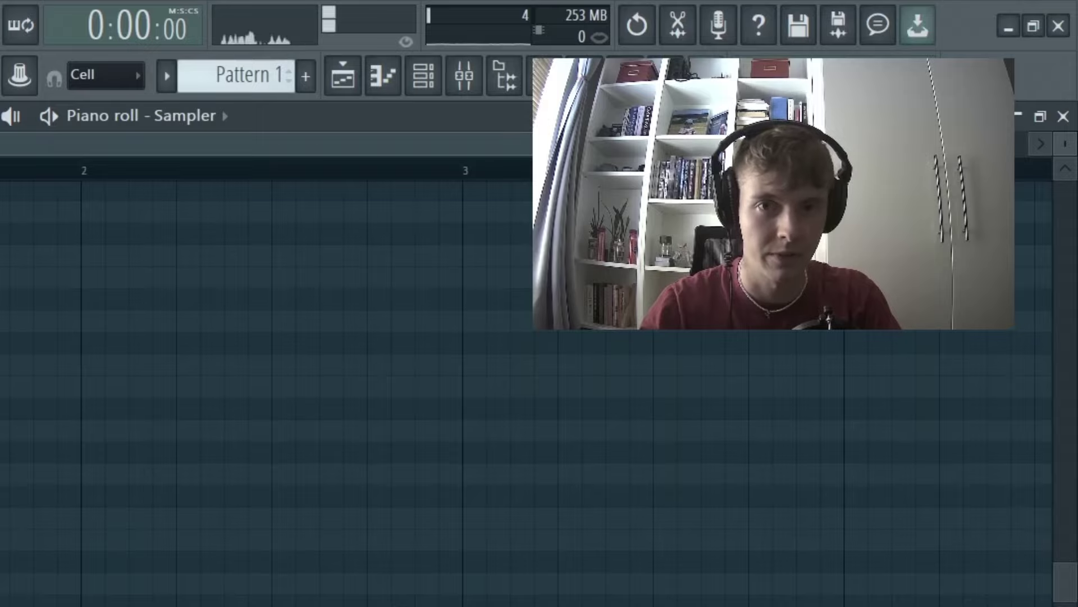
Step: Lower the velocity of a new note at the start of the piano roll, and delete the note
click(383, 78)
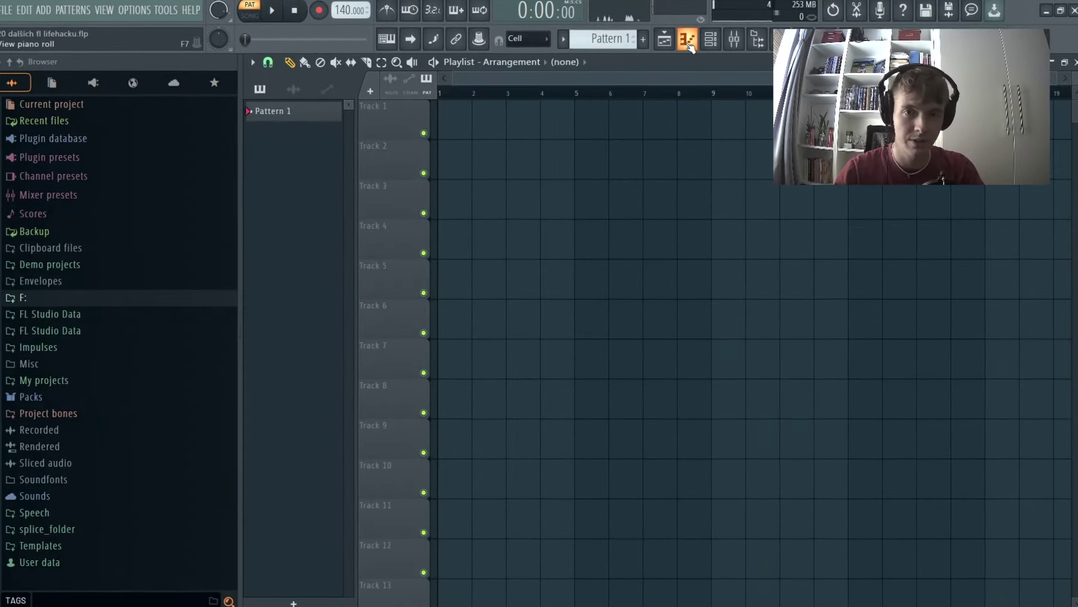
click(690, 41)
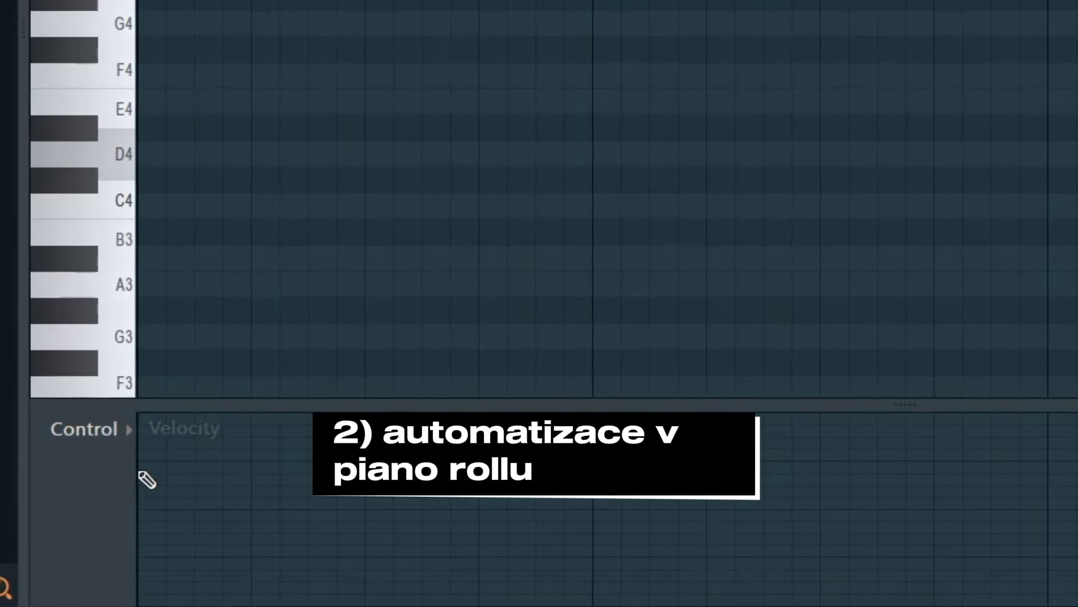
click(157, 1)
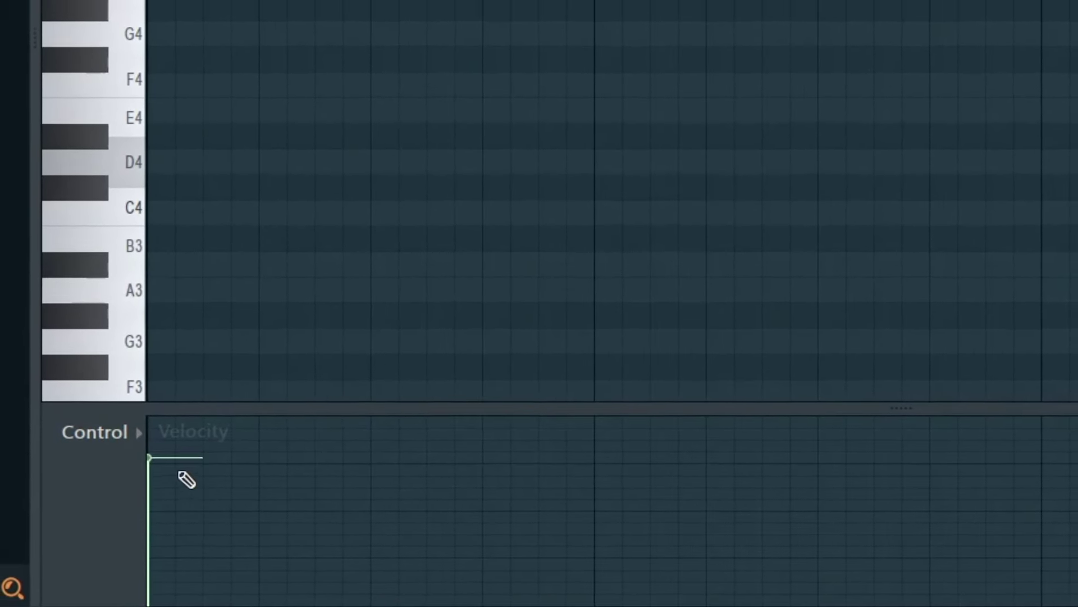
mouse_move(175, 469)
mouse_down()
mouse_move(168, 493)
mouse_move(183, 495)
mouse_move(174, 508)
mouse_up()
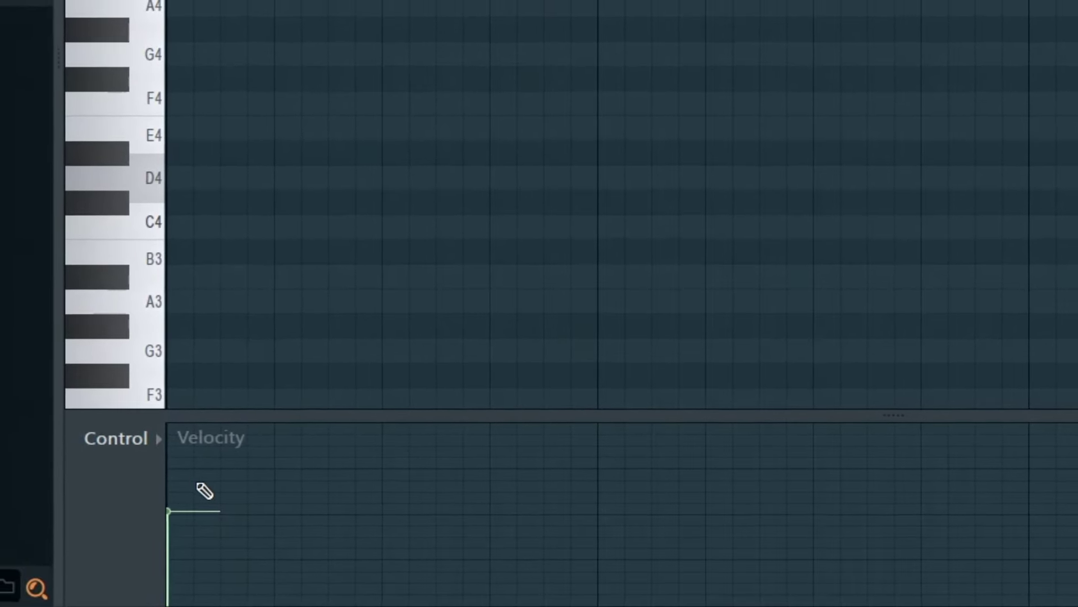
right_click(202, 1)
Step: Switch the piano roll's control lane to Channel pitch and draw freehand pitch automation, about +207 cents in the first bar
click(144, 443)
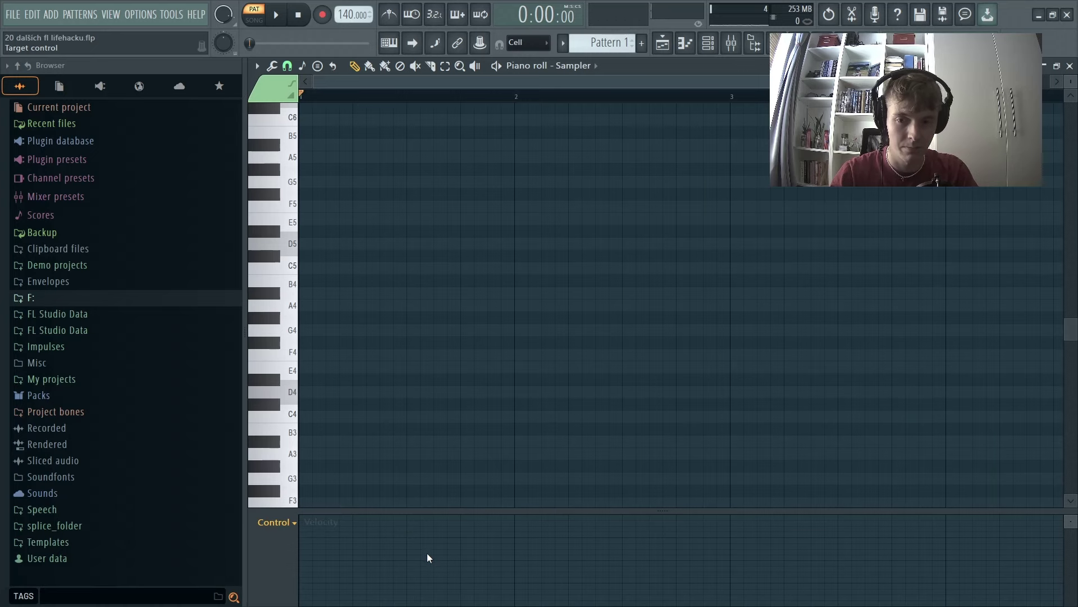
click(427, 553)
drag(511, 559, 358, 558)
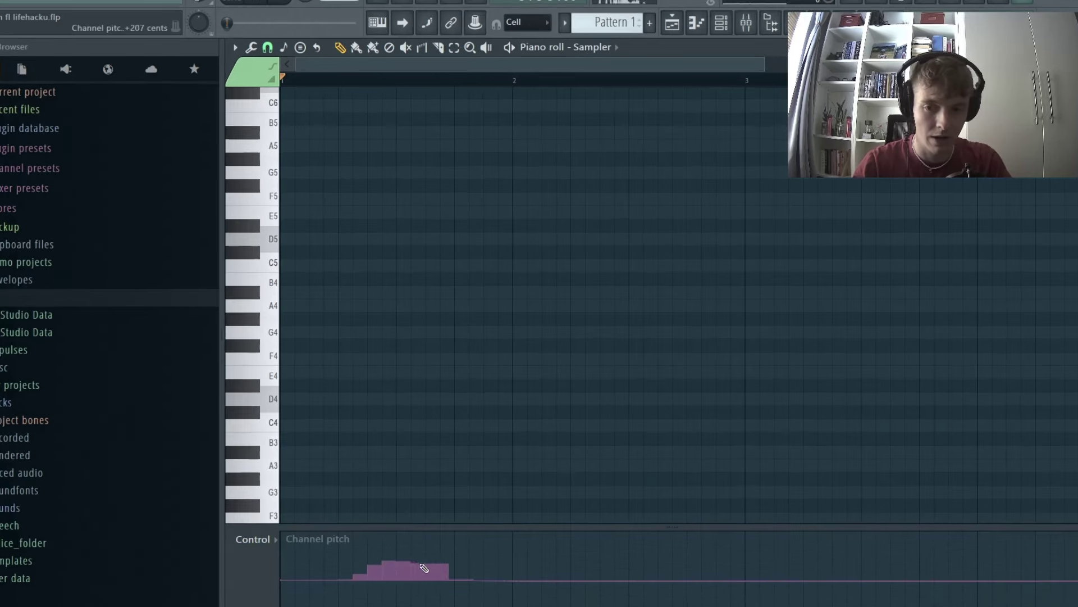
drag(515, 602, 572, 572)
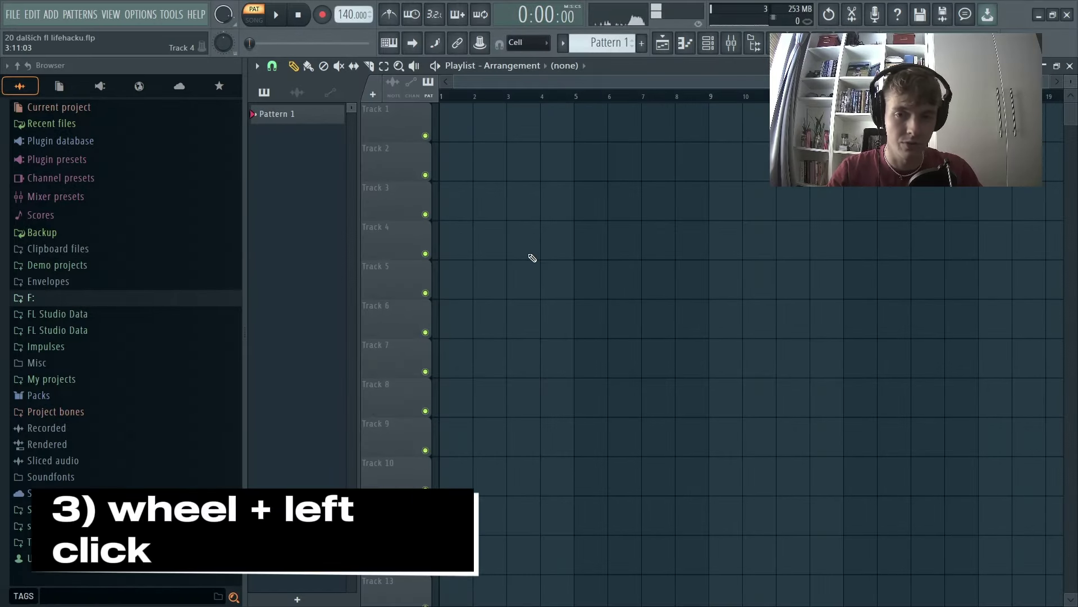
Step: Bring up the playlist's combined mode and options menu over the empty grid and dismiss it
click(528, 253)
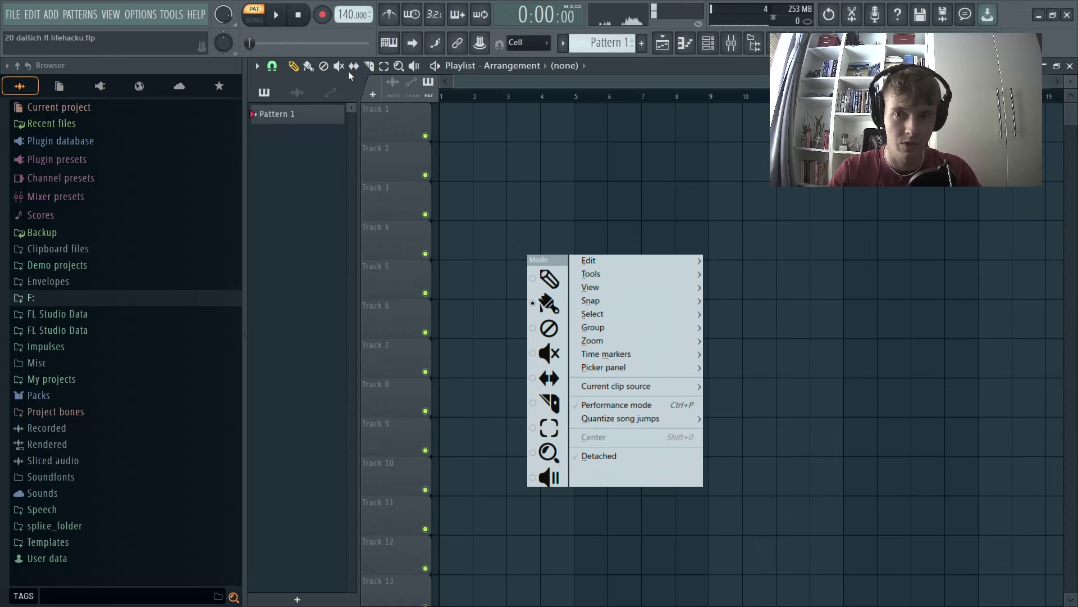
click(620, 204)
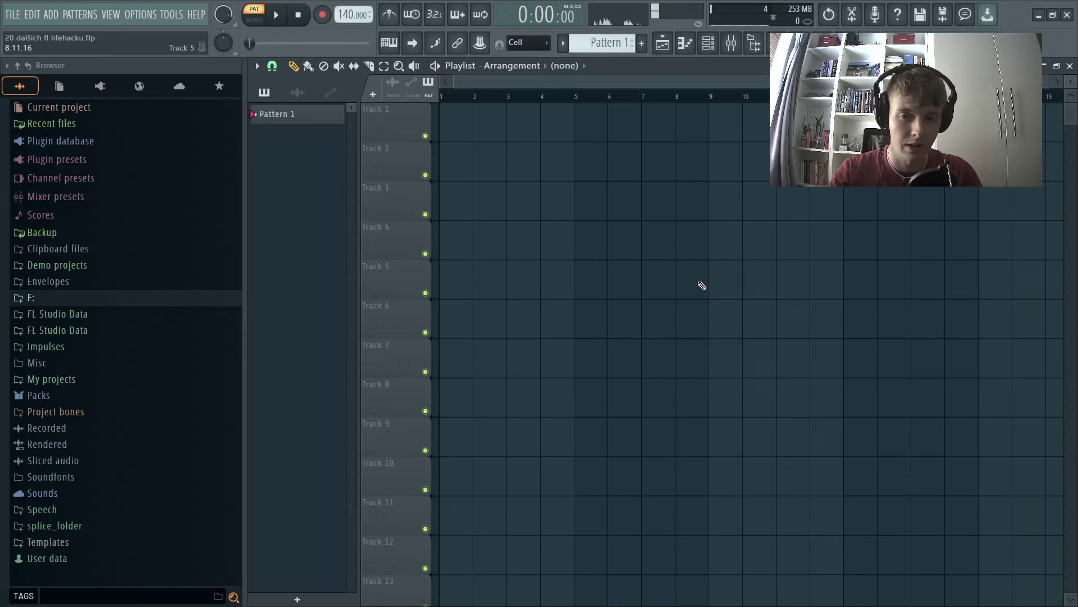
key(F3)
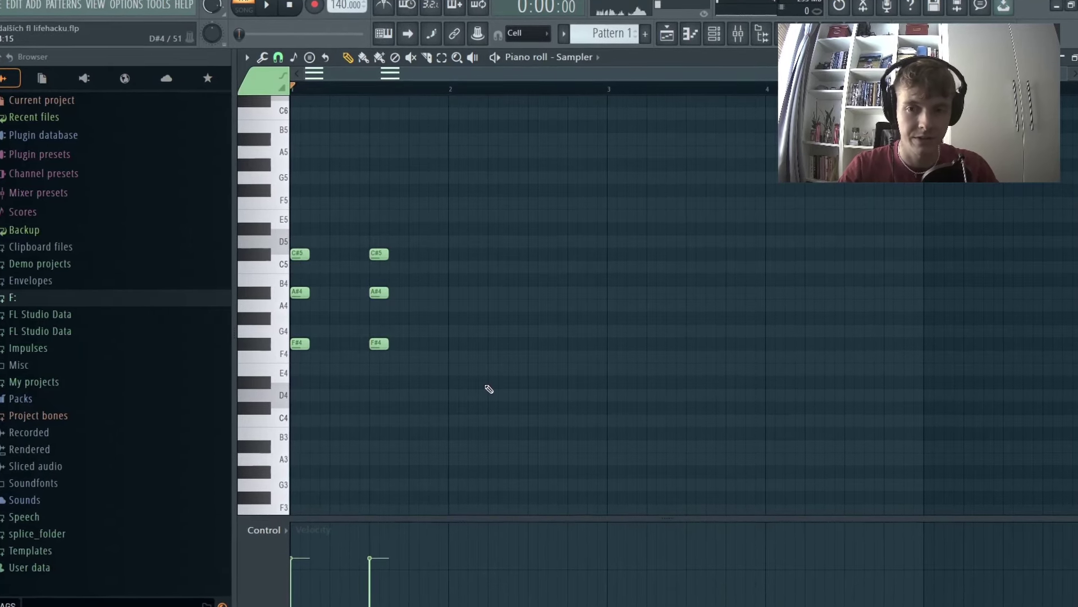
Step: Box-select both chords, clear that selection, and select only the first chord's A#4 and the second chord's C#5 and F#4
drag(488, 389, 289, 198)
ctrl+click(416, 195)
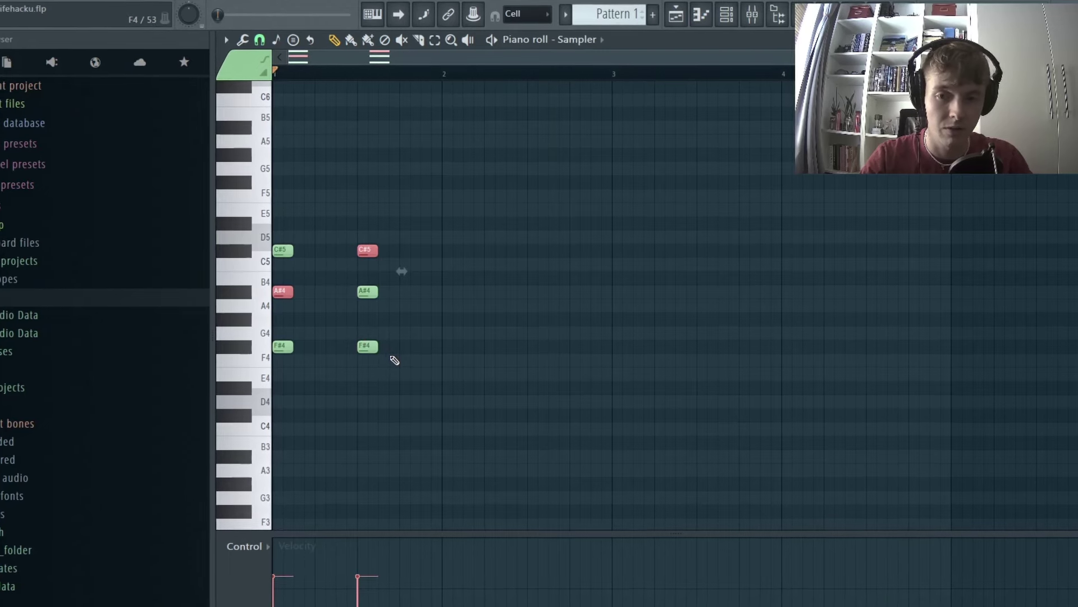
ctrl+shift+click(368, 346)
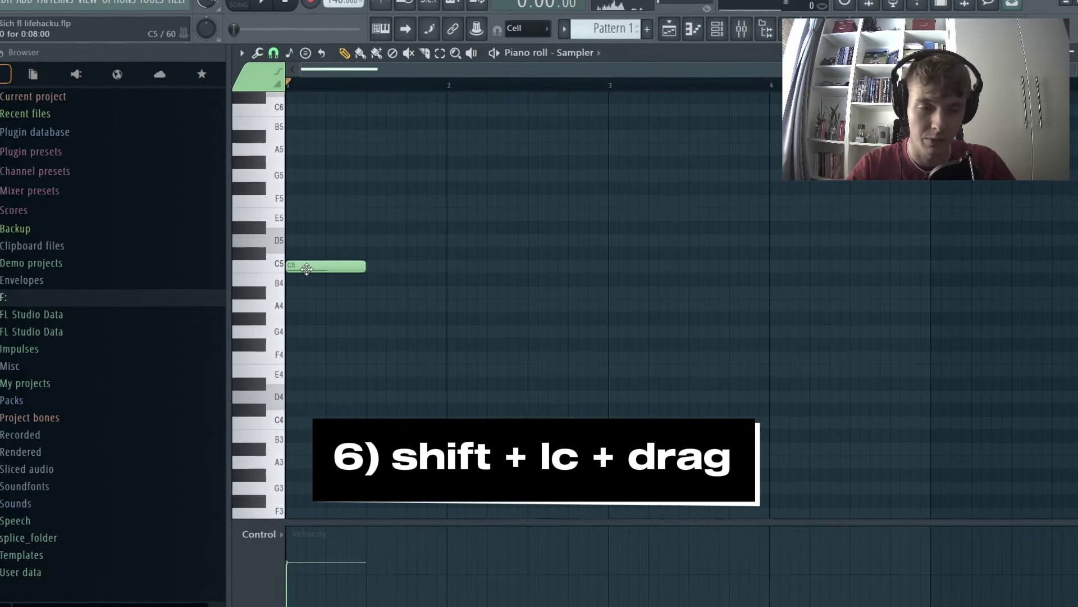
Step: Duplicate the C5 note one bar further along the same pitch row
drag(307, 268, 469, 270)
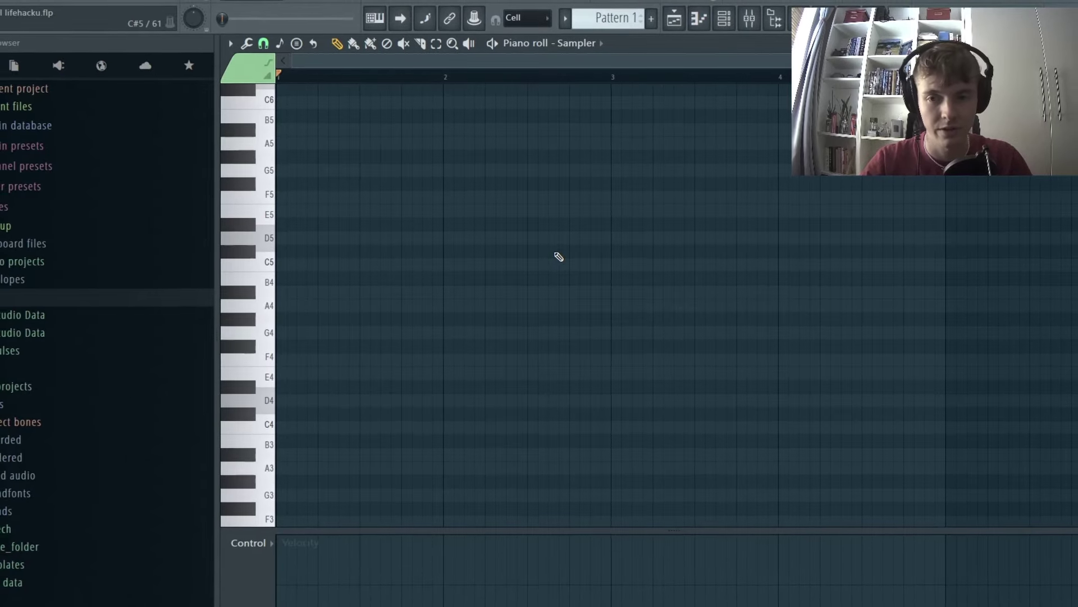
Step: Enlarge the playlist's tracks in the view
key(F5)
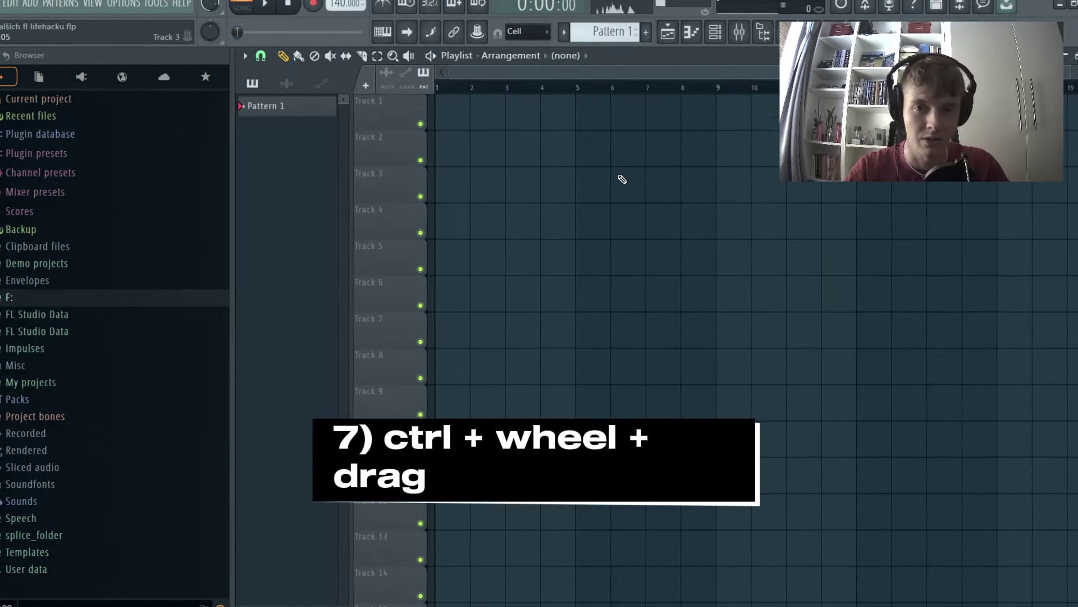
drag(622, 179, 700, 27)
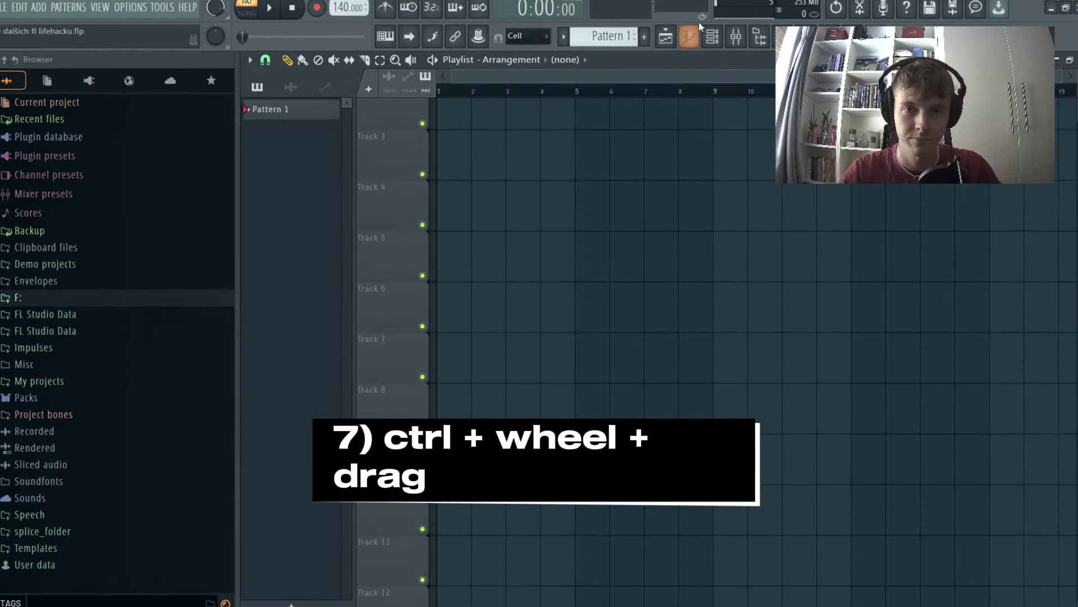
Step: Nudge the C5 note three grid steps later and back to the start of bar 1 in the piano roll, and box-select it
click(689, 37)
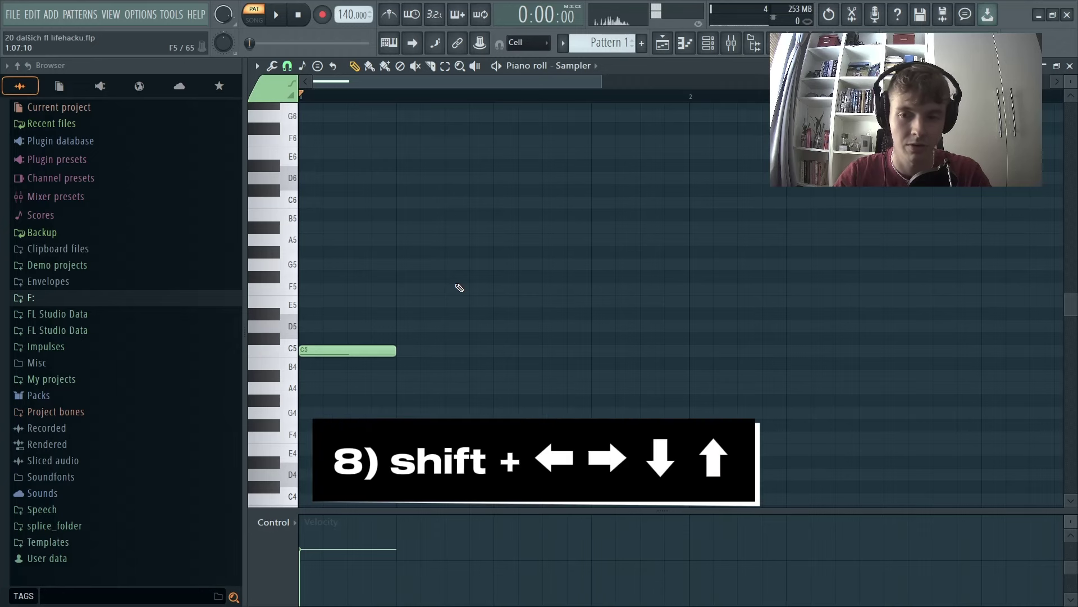
key(shift+Right)
key(shift+Right)
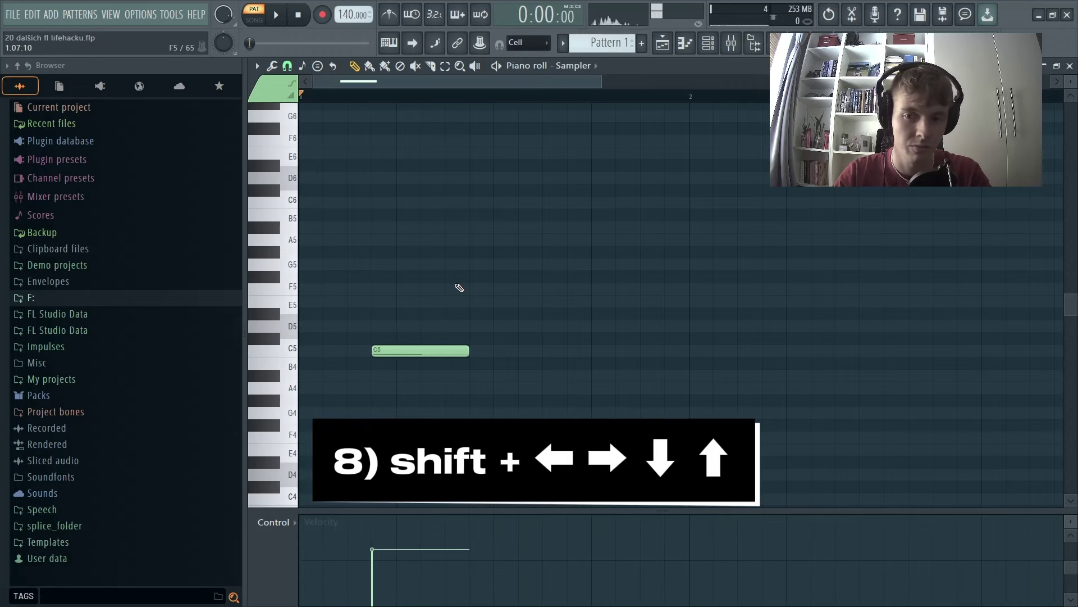
key(shift+Left)
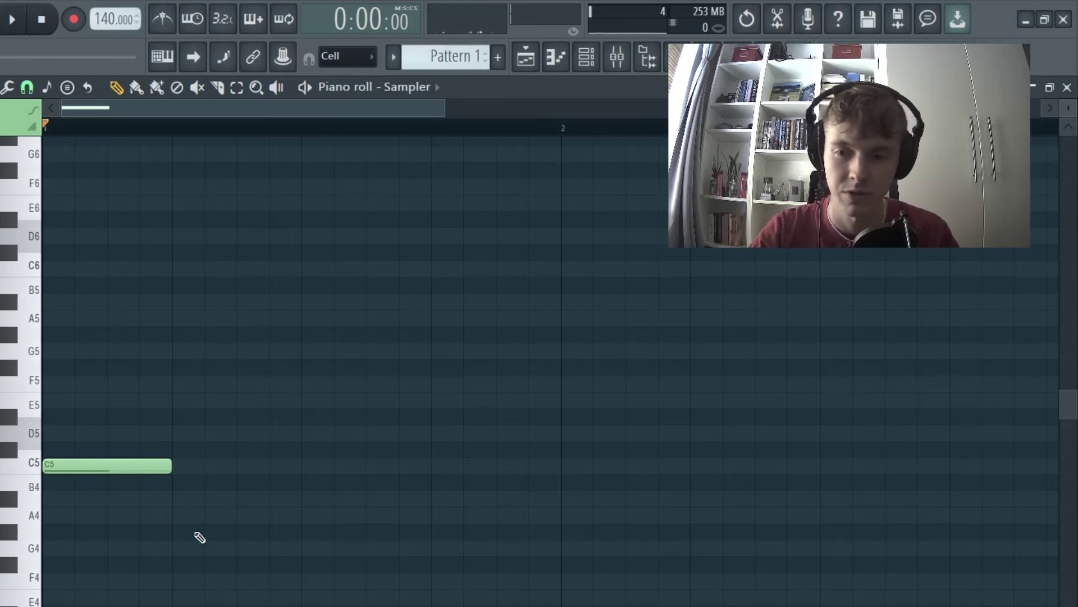
drag(199, 537, 100, 417)
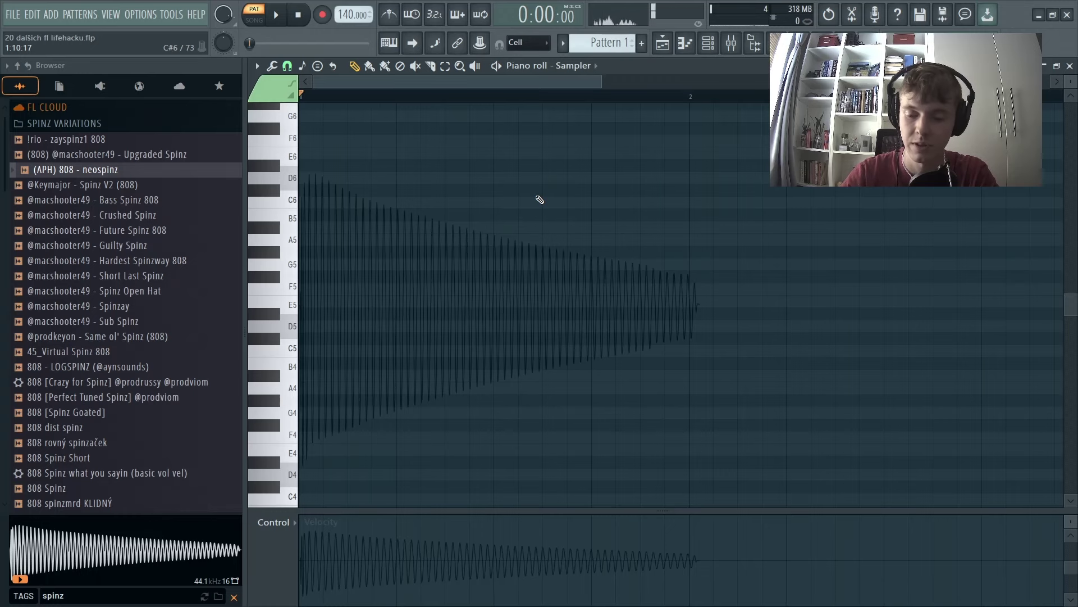
Step: Hide the sample's waveform behind the piano roll grid and create a new empty pattern
key(alt+n)
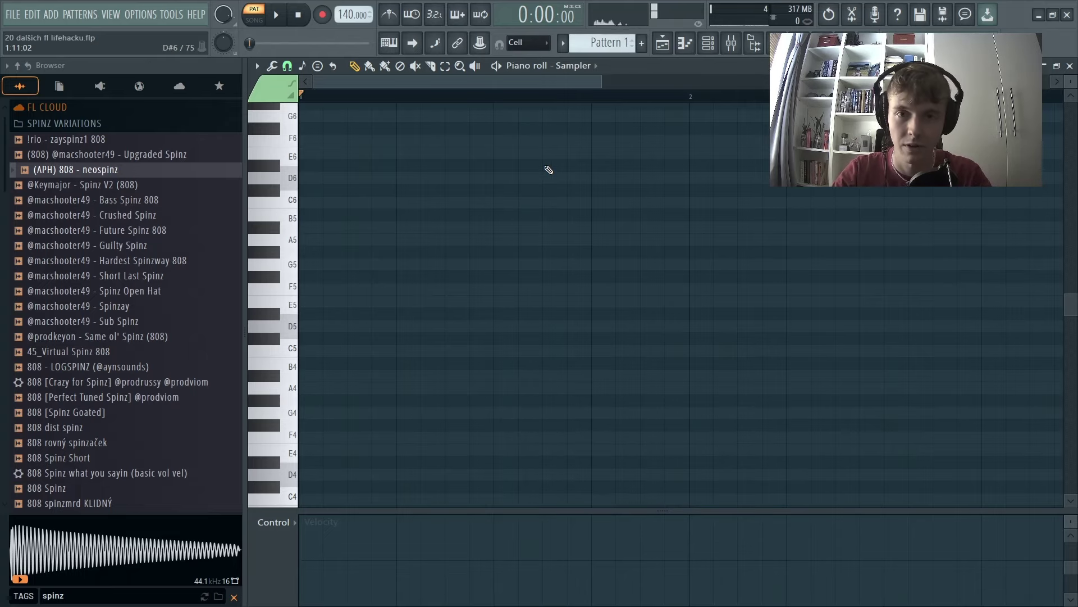
key(F4)
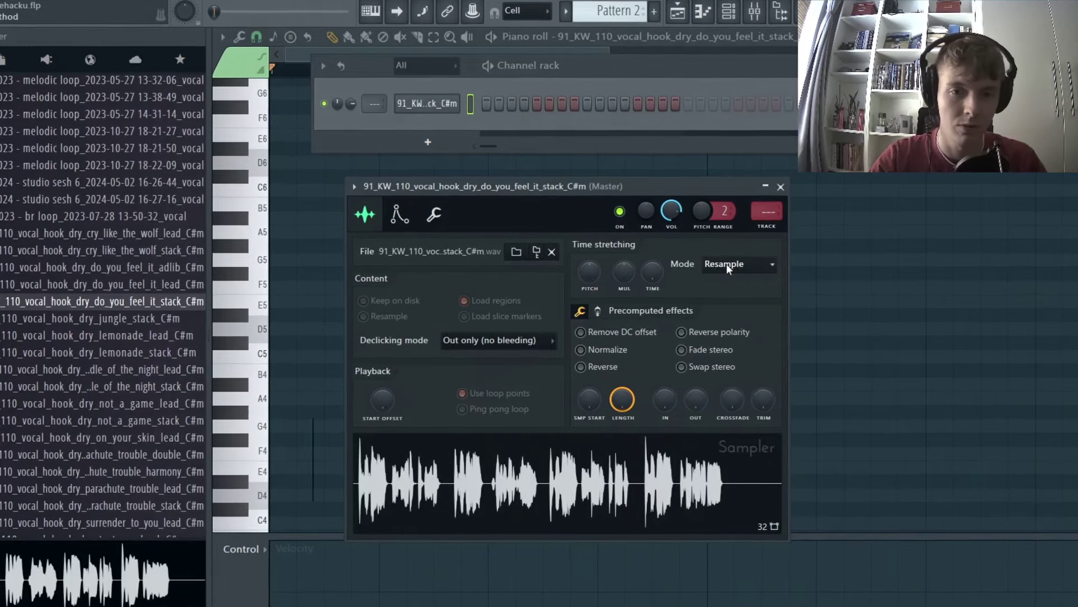
Step: Change the time-stretching mode of the 91_KW_110 vocal hook stack sample
click(736, 320)
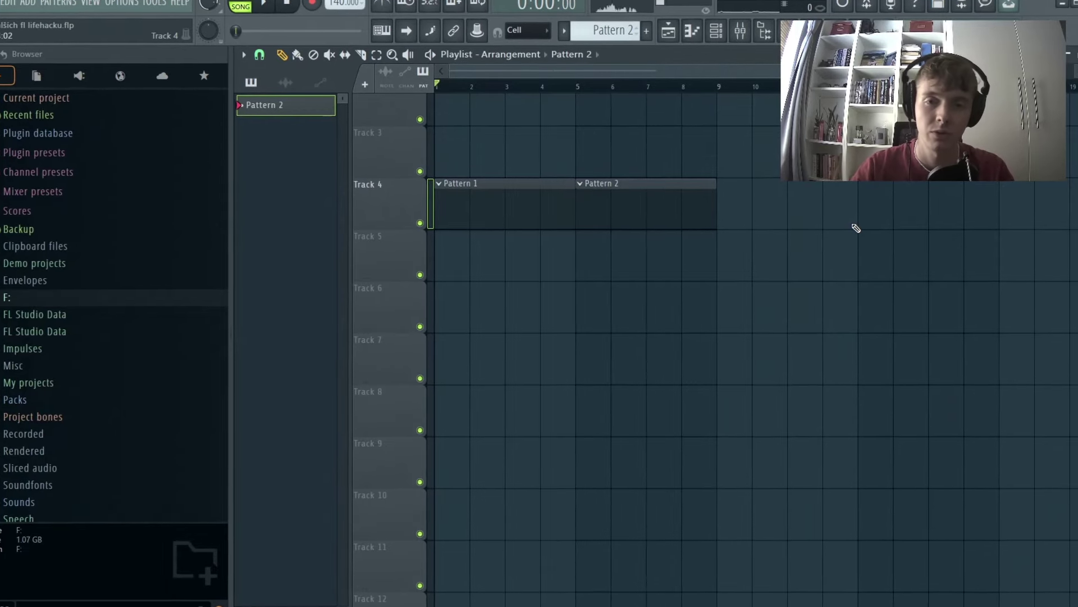
Step: Glue the Pattern 1 and Pattern 2 clips on Track 4 together and extend the resulting clip to about bar 8
drag(801, 279, 404, 163)
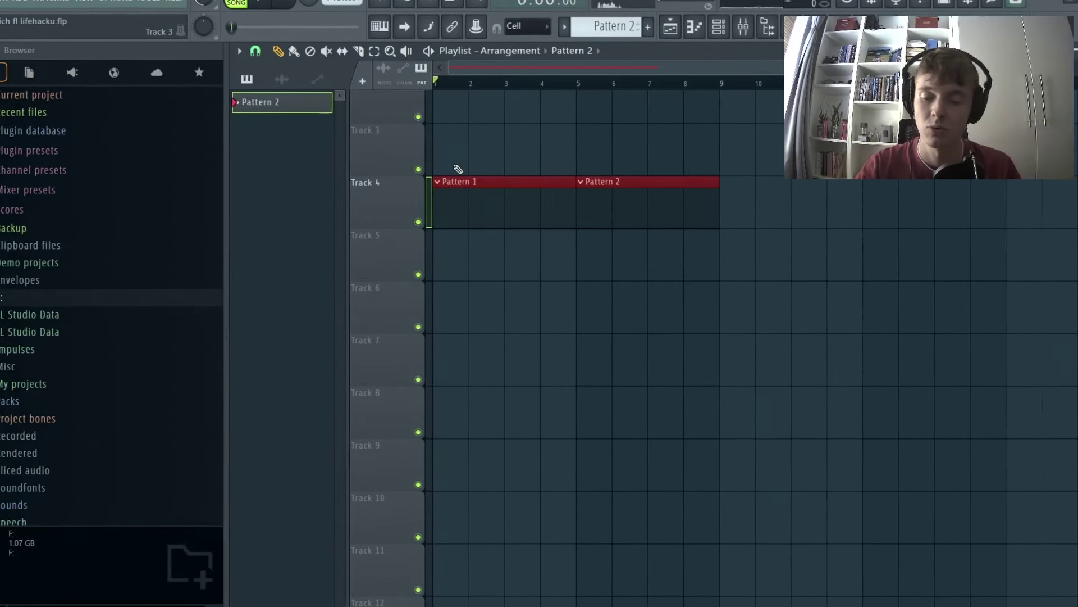
key(ctrl+g)
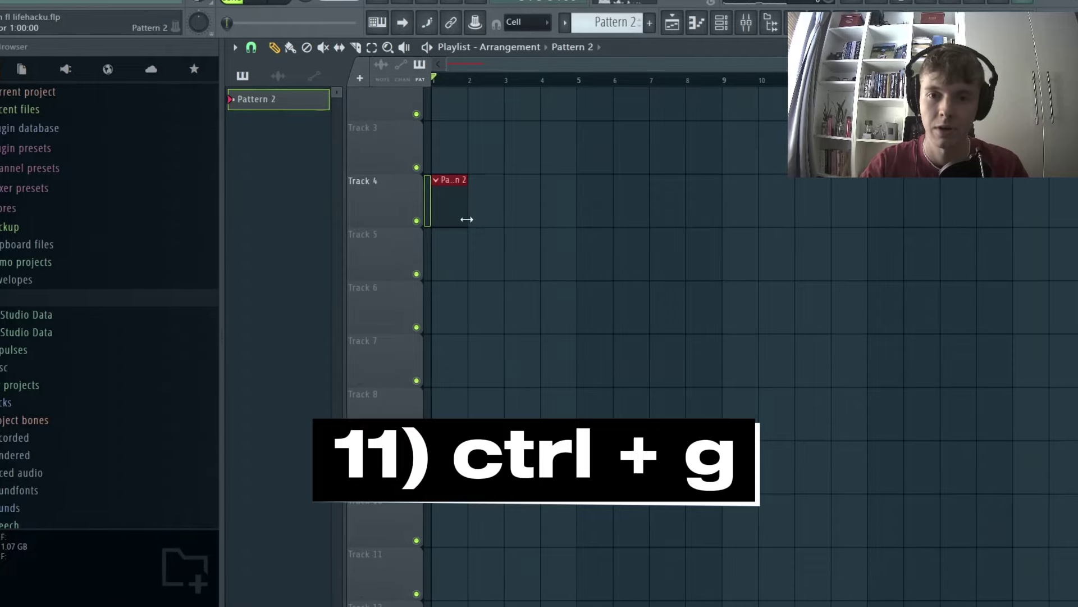
drag(467, 219, 682, 217)
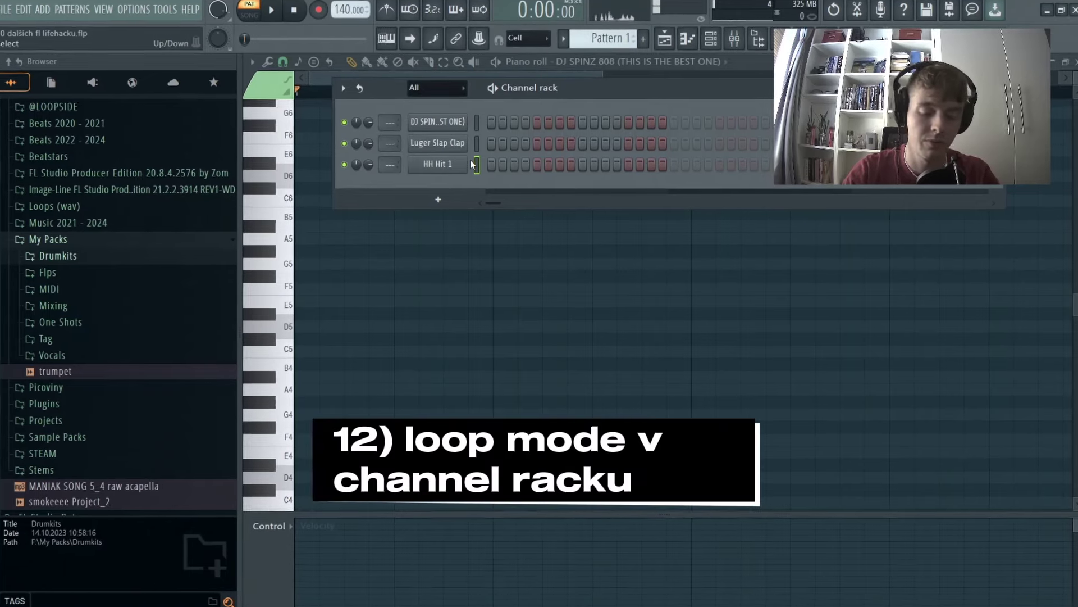
Step: Enable loop mode in the channel rack and inspect its loop type options
click(360, 86)
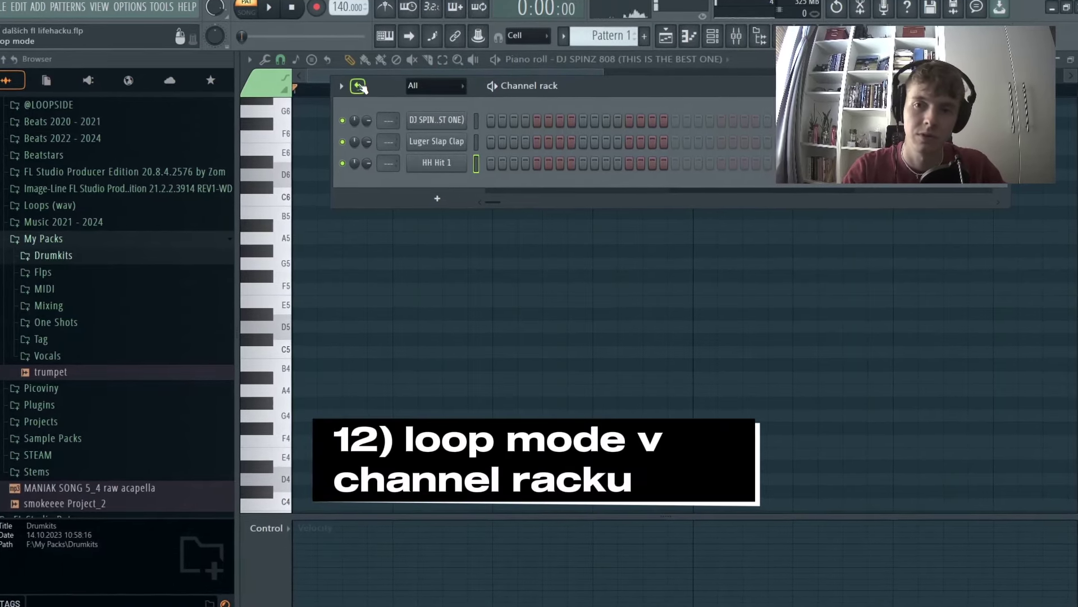
right_click(359, 86)
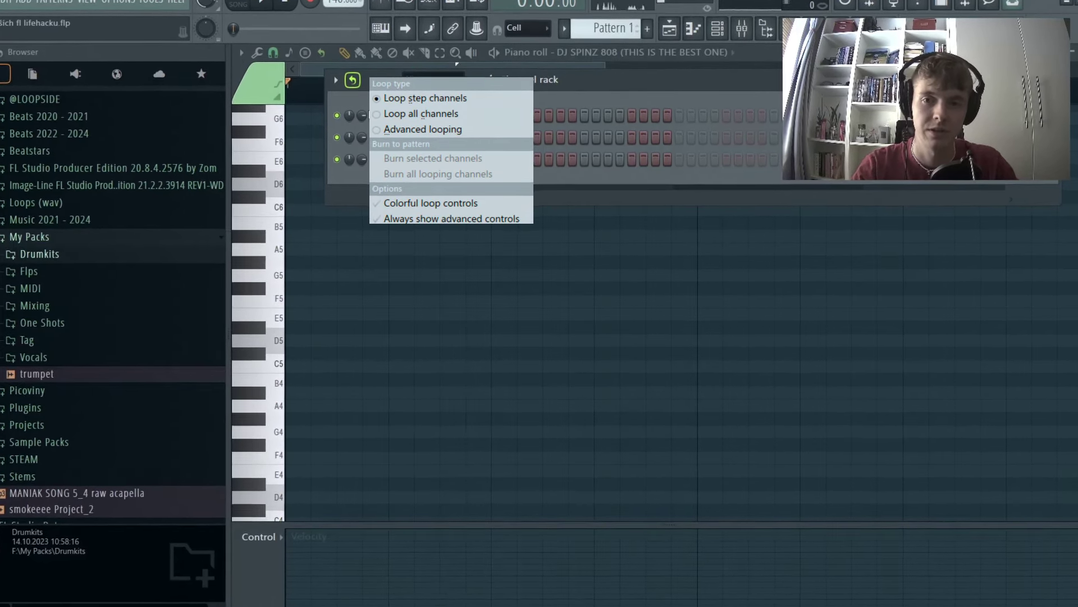
click(347, 96)
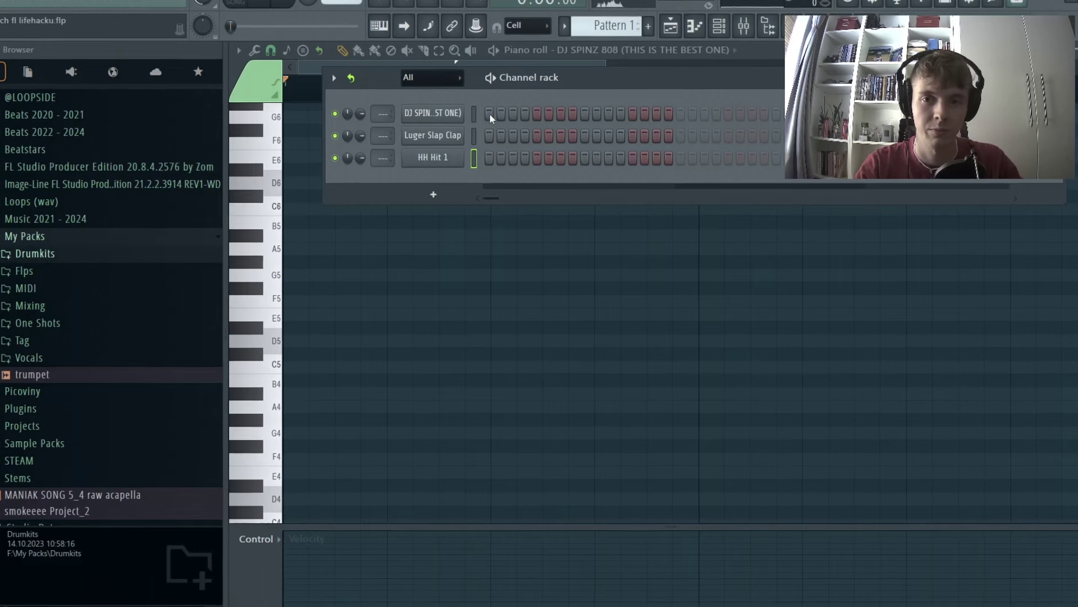
Step: Program the 808 on steps 1 and 7, the clap on 9 and 25, the hi-hat on 1, 3, 4 and 5, and play the pattern
click(489, 113)
click(560, 113)
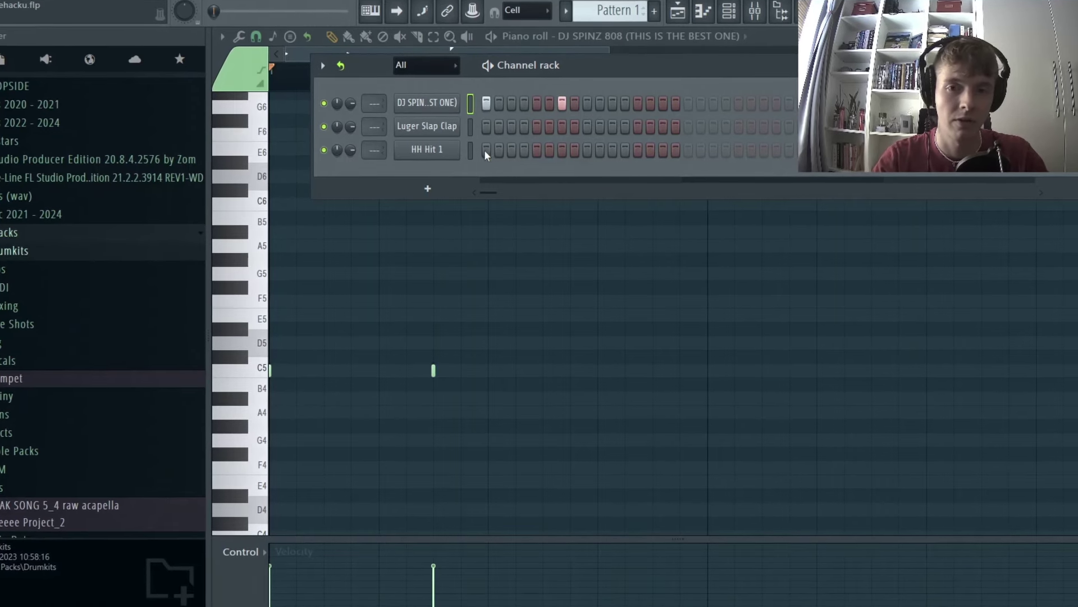
click(790, 127)
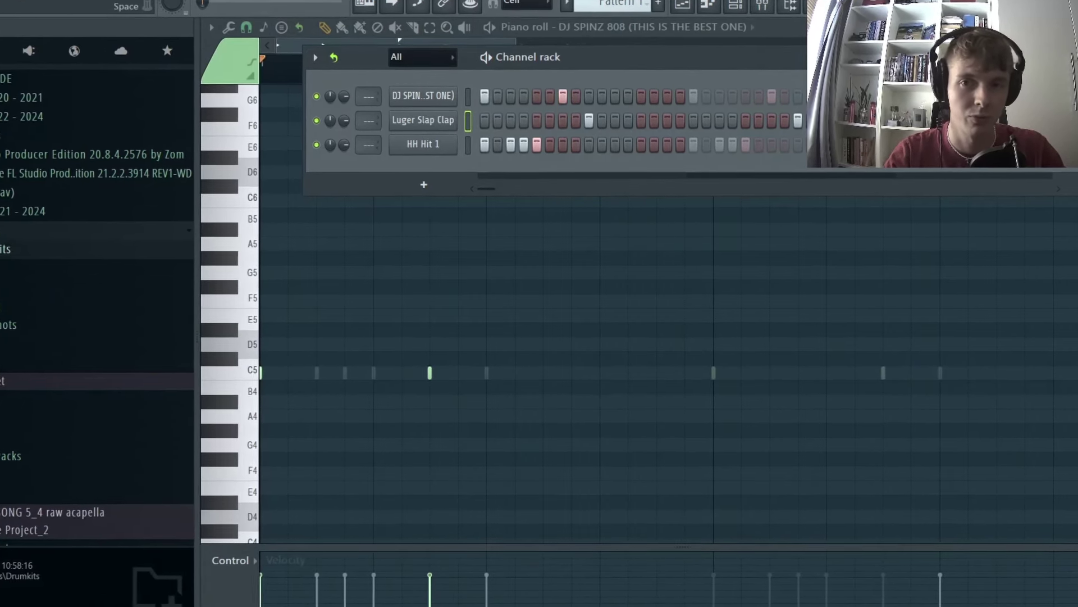
key(space)
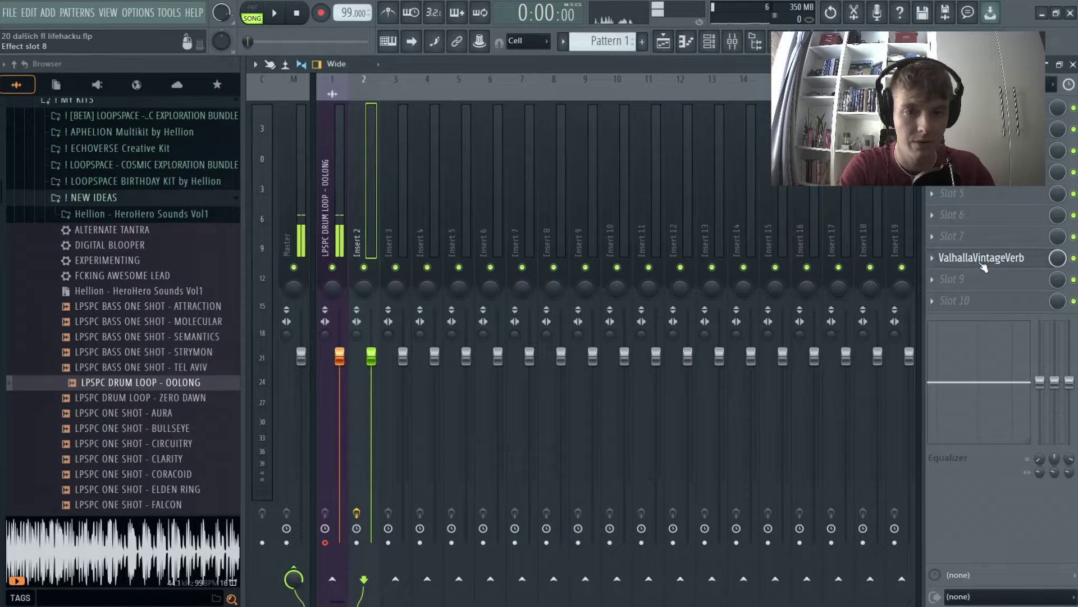
Step: Open the ValhallaVintageVerb settings from effect slot 8 of mixer Insert 2
click(981, 264)
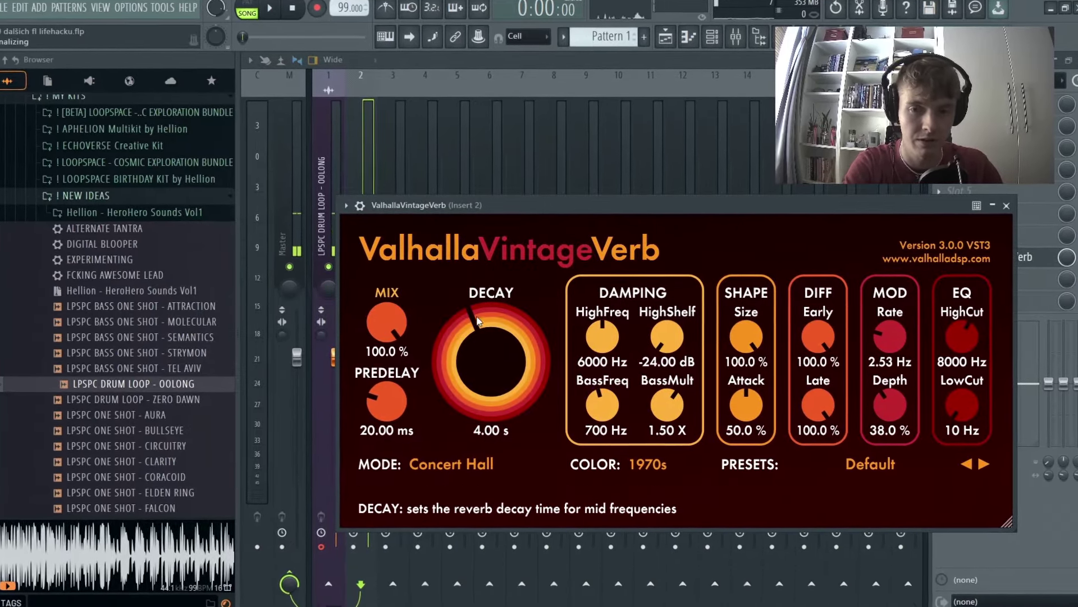
Step: Set the ValhallaVintageVerb decay to 0.20 s and its size to 31.5 %, and show the playlist
drag(477, 321, 477, 444)
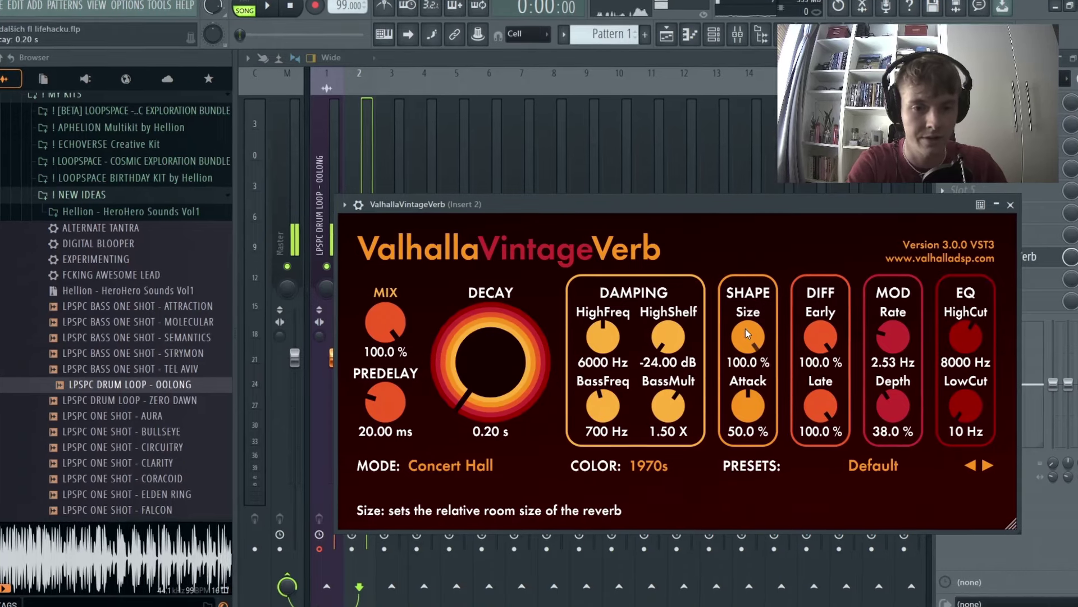
drag(746, 331, 724, 460)
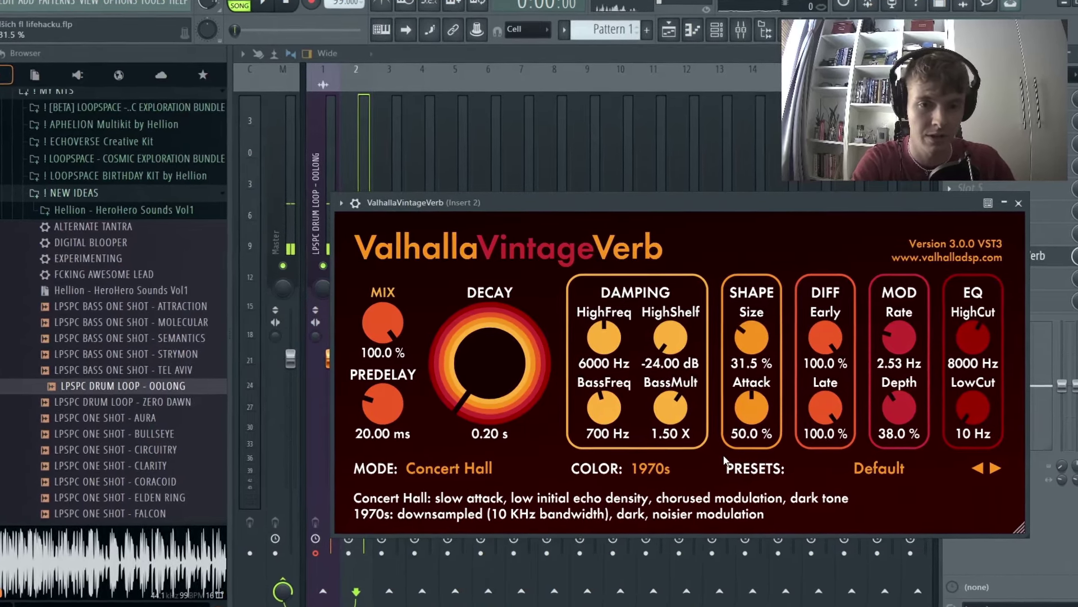
click(359, 152)
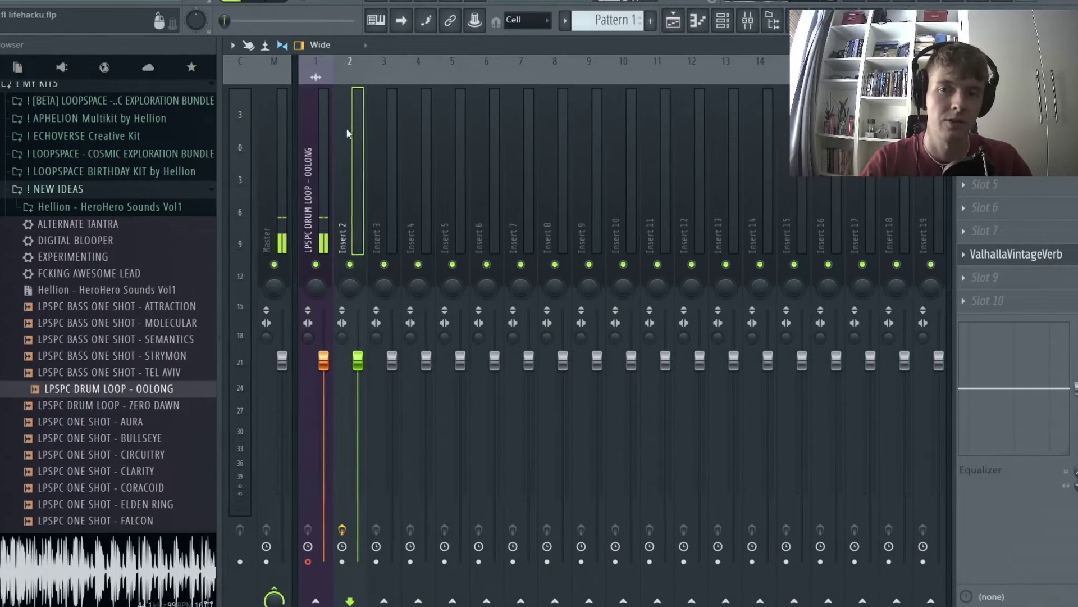
click(676, 18)
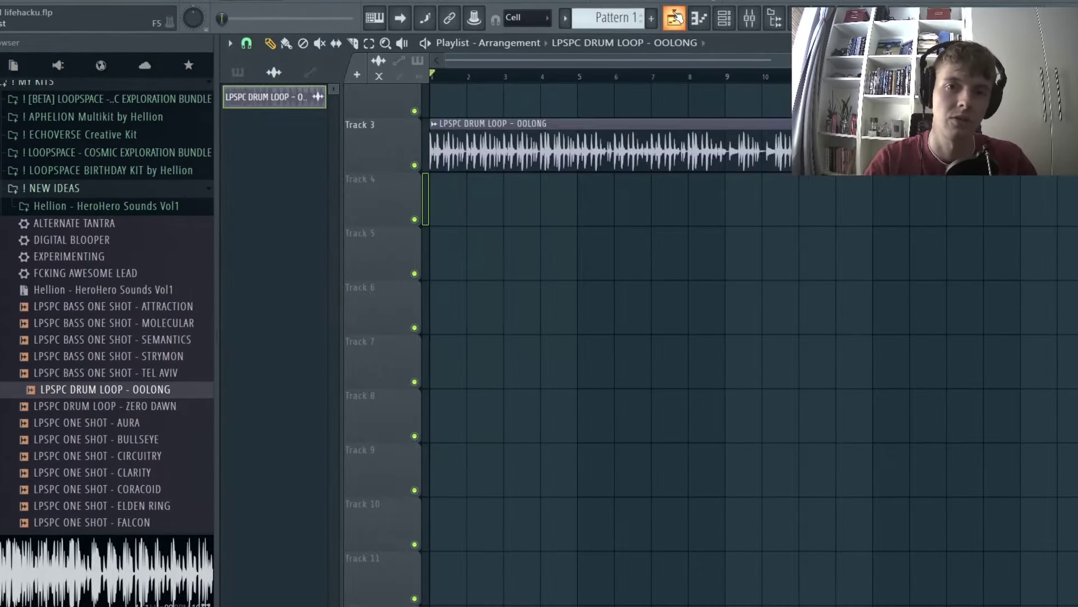
click(774, 21)
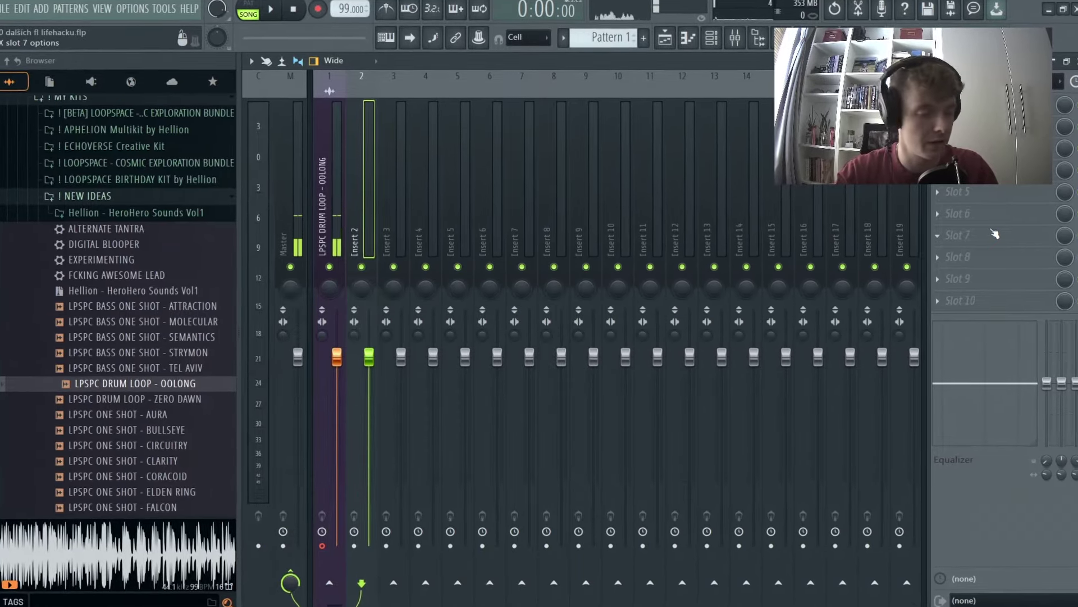
Step: Search the plugin picker for "para" from effect slot 5 of Insert 2 and load Fruity Parametric EQ 2 there
click(996, 234)
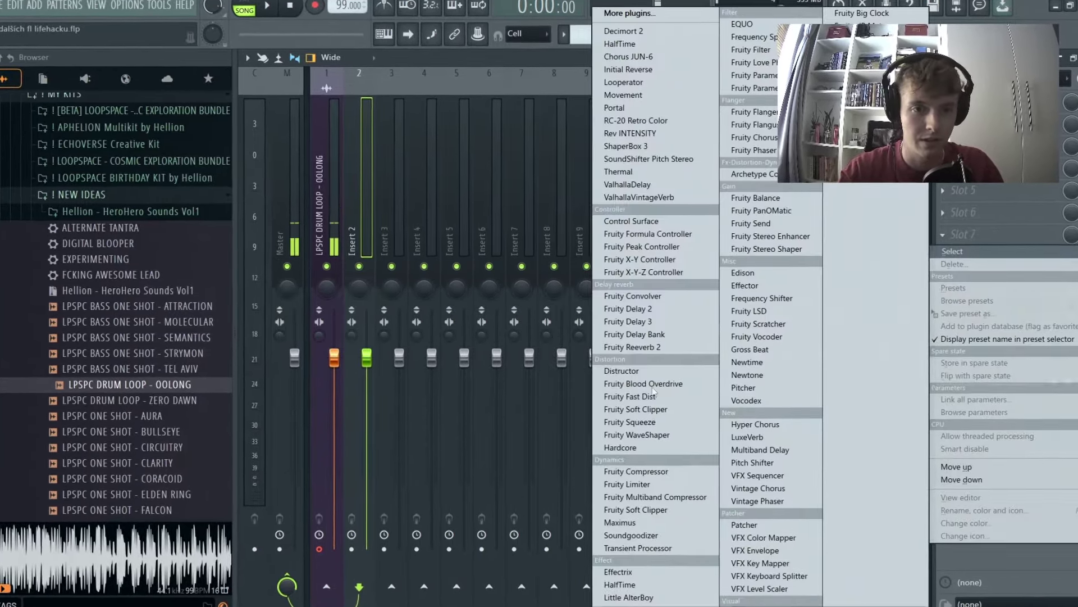
click(997, 190)
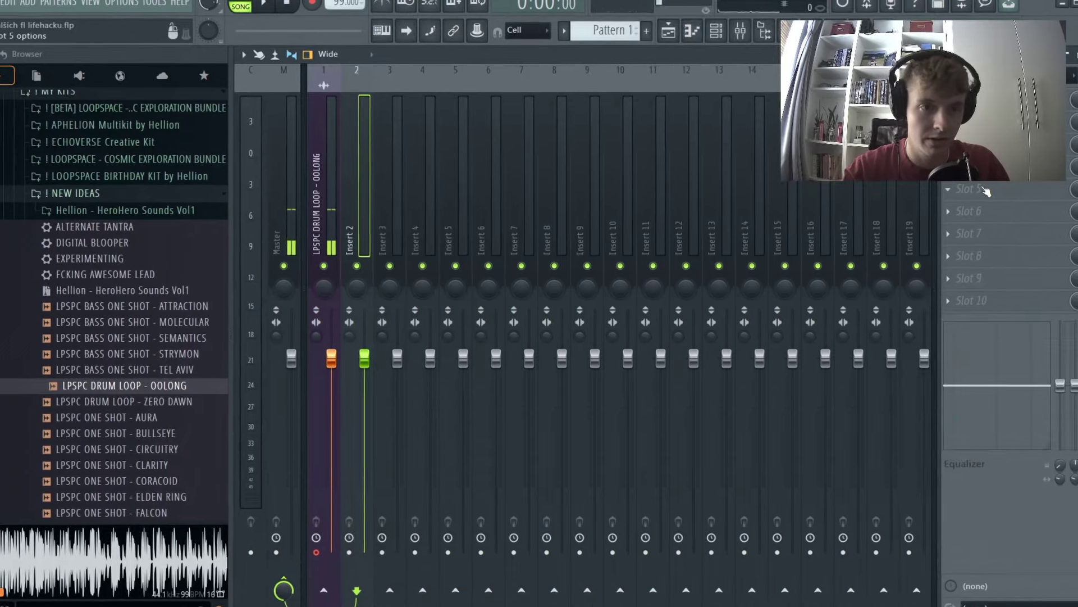
right_click(987, 190)
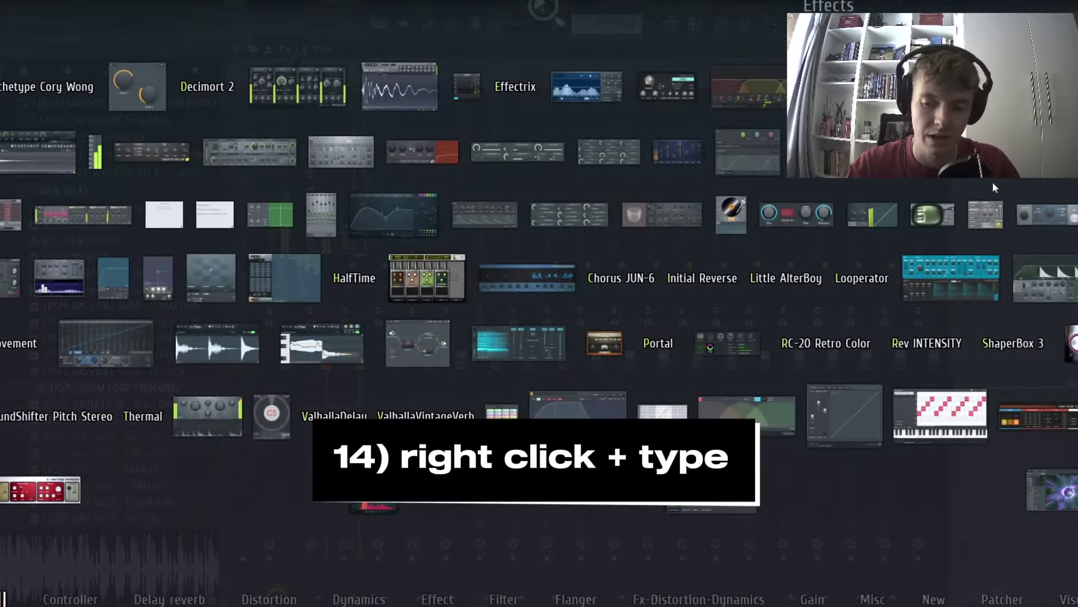
text(para)
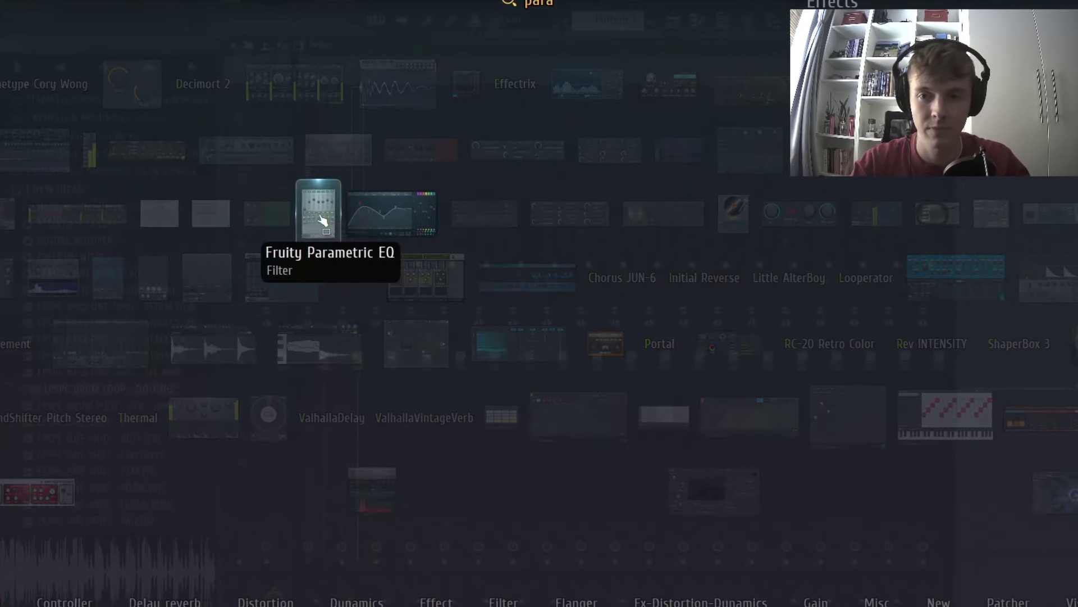
click(416, 212)
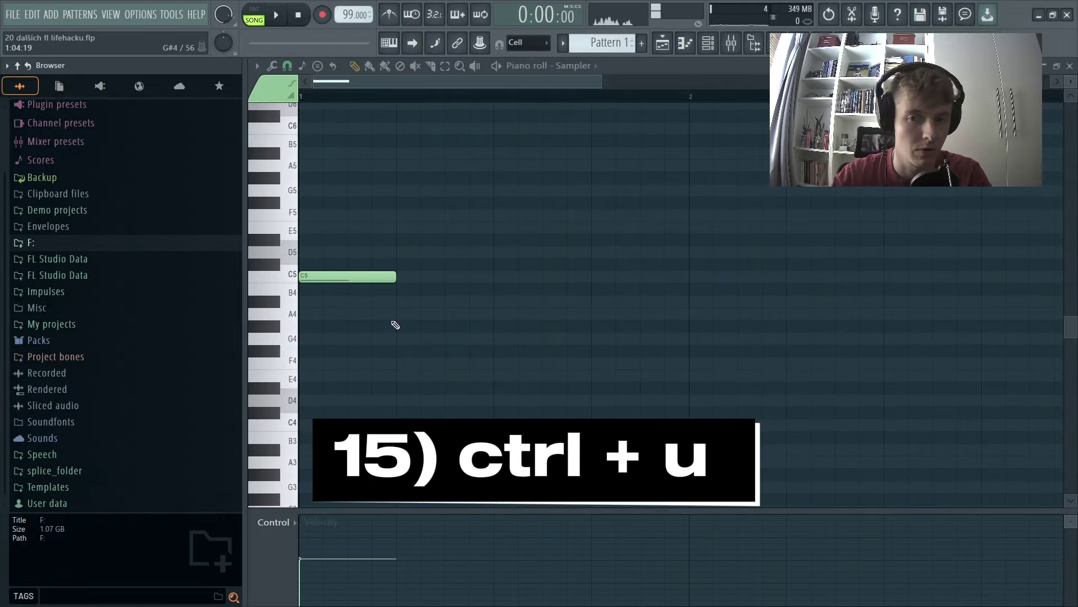
Step: Randomly select several notes across the three chords in the Sampler piano roll
key(ctrl+a)
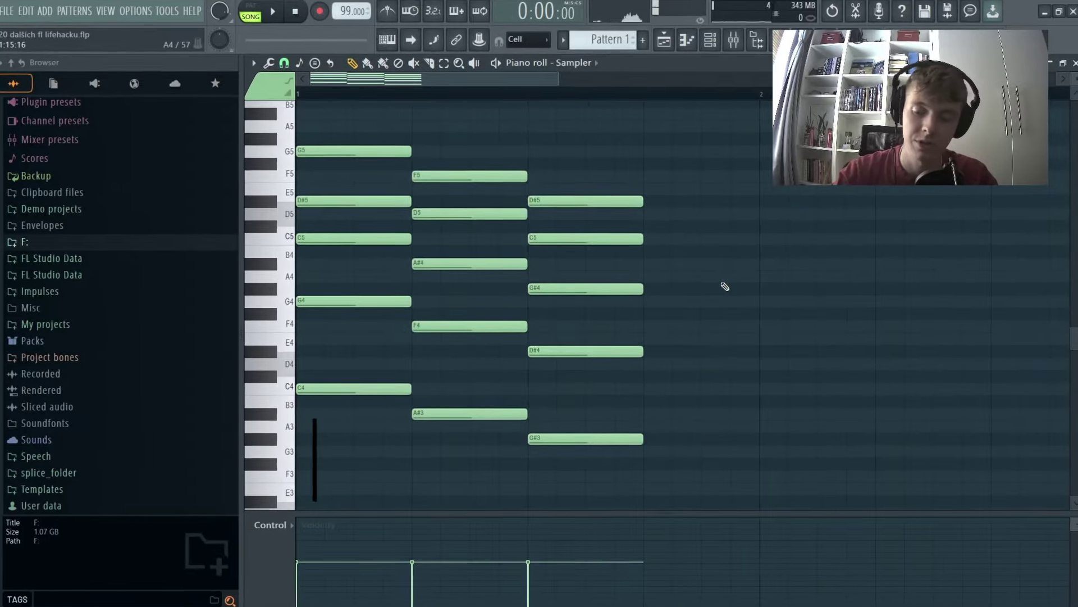
key(shift+r)
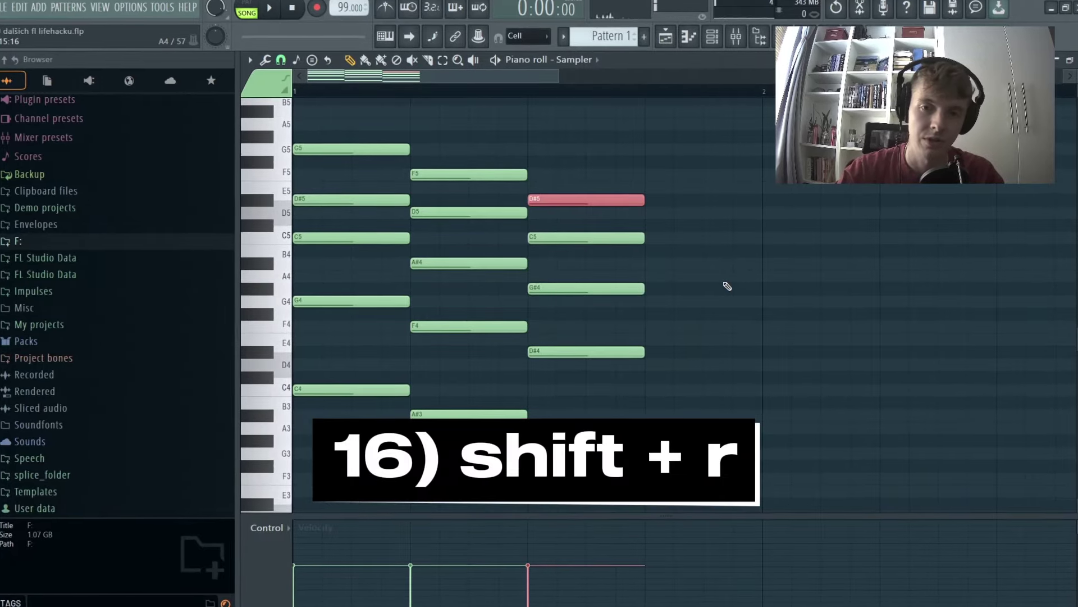
key(shift+r)
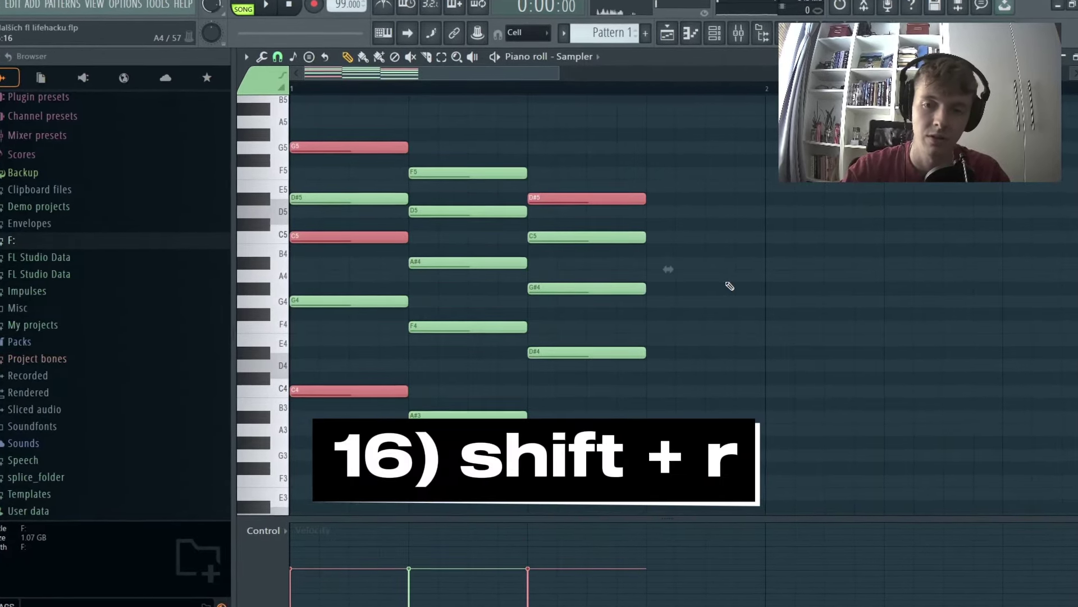
key(shift+r)
key(shift+r)
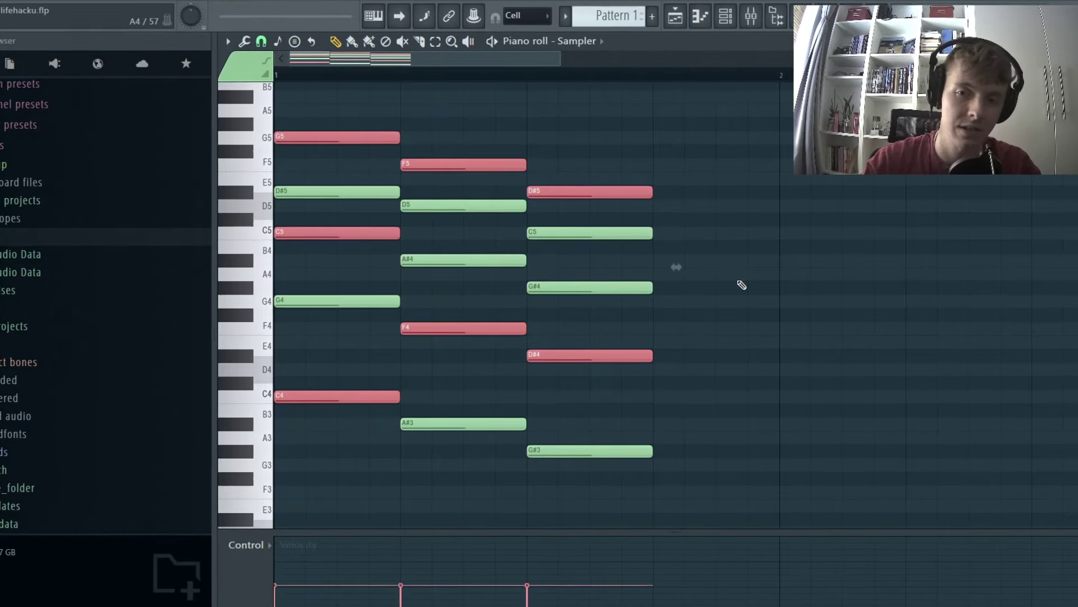
Step: Shift the randomly selected chord notes slightly later in time, without snapping them to the grid
scroll(289, 140, up, 5)
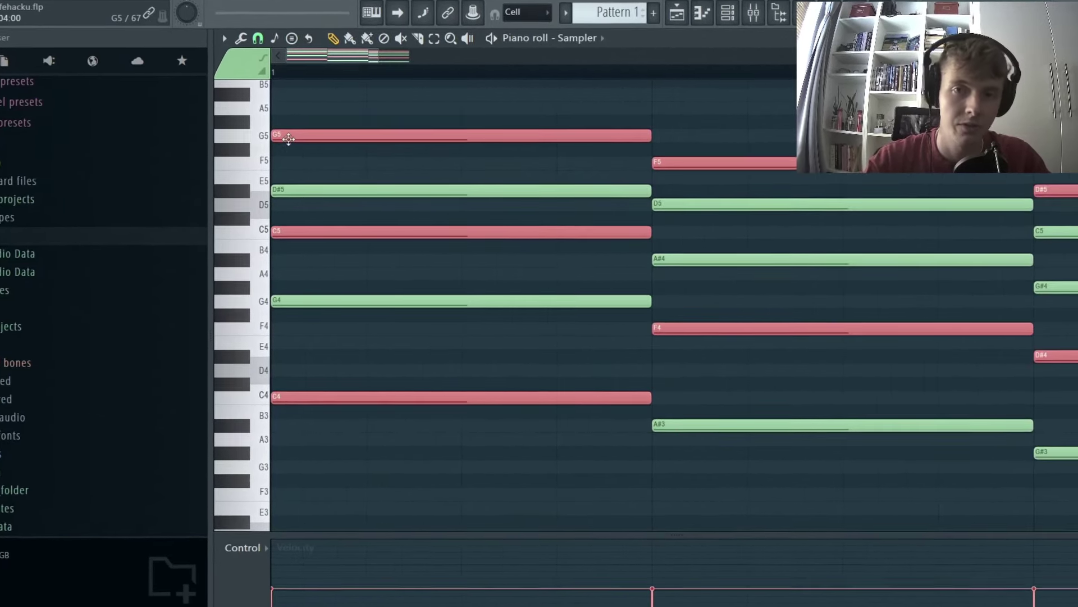
drag(286, 137, 294, 139)
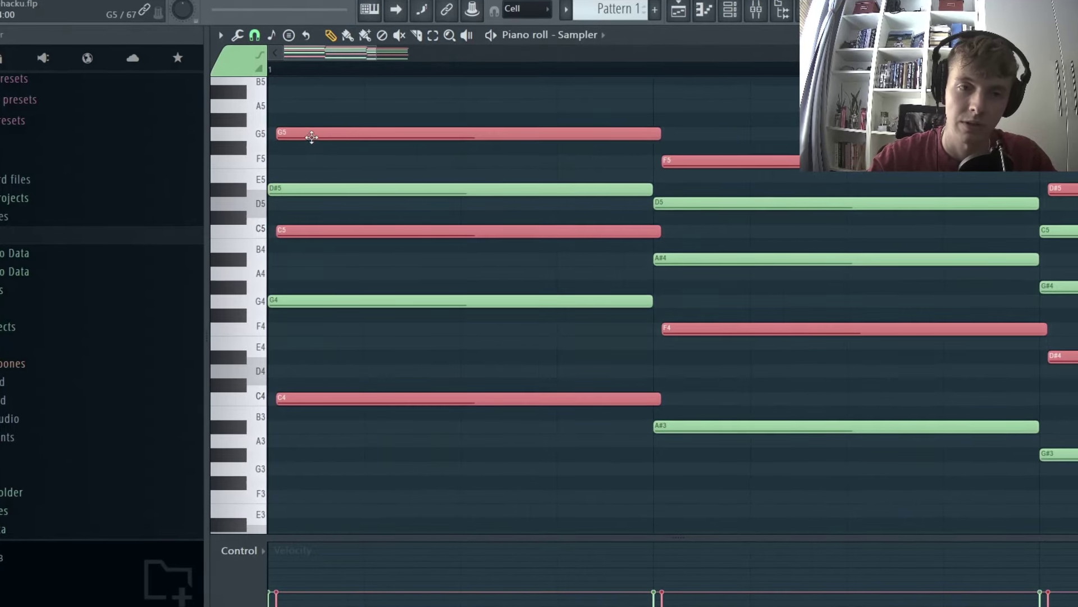
scroll(315, 139, down, 5)
ctrl+click(431, 119)
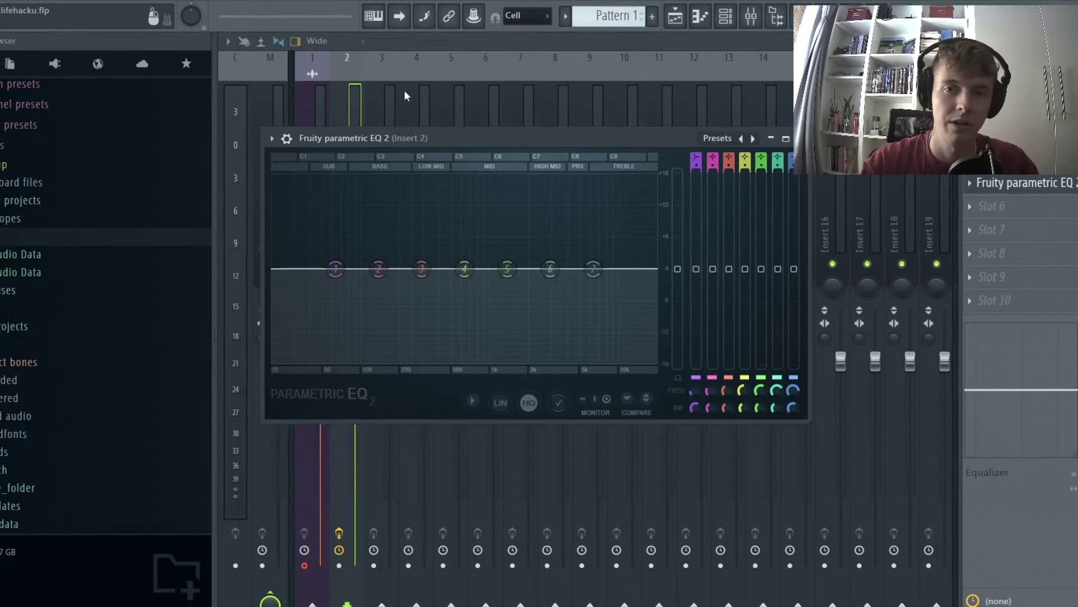
Step: Detach the Fruity Parametric EQ 2 window of Insert 2, and close it from over the playlist
click(275, 141)
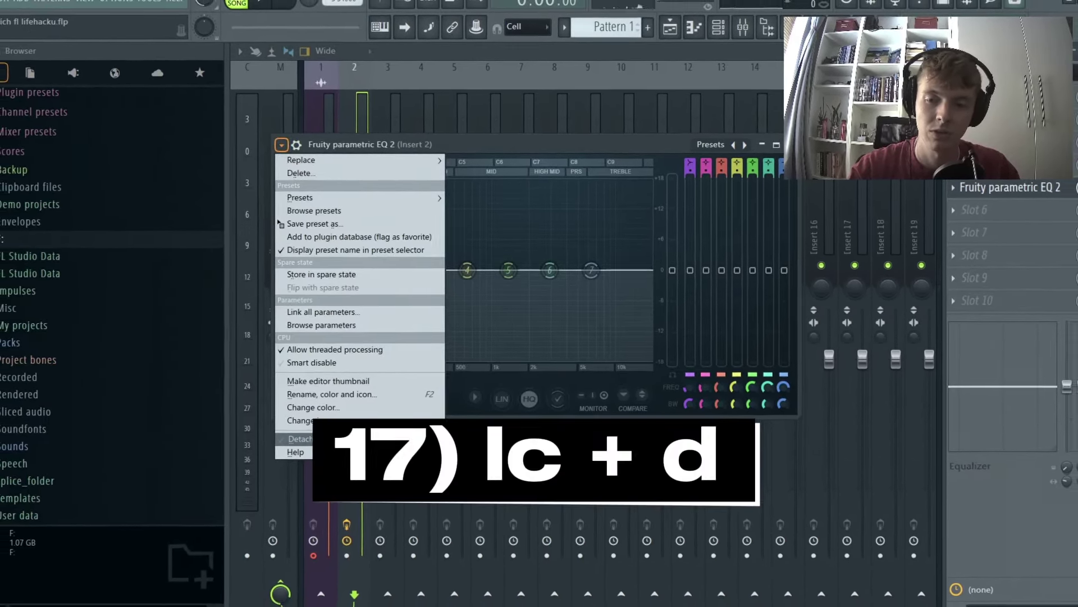
click(298, 440)
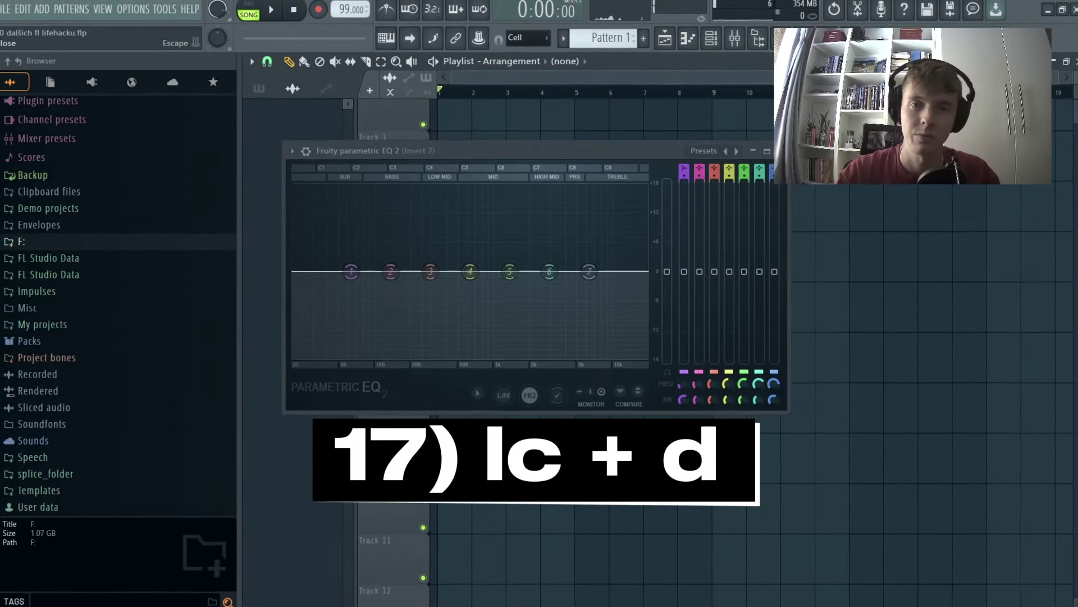
key(Escape)
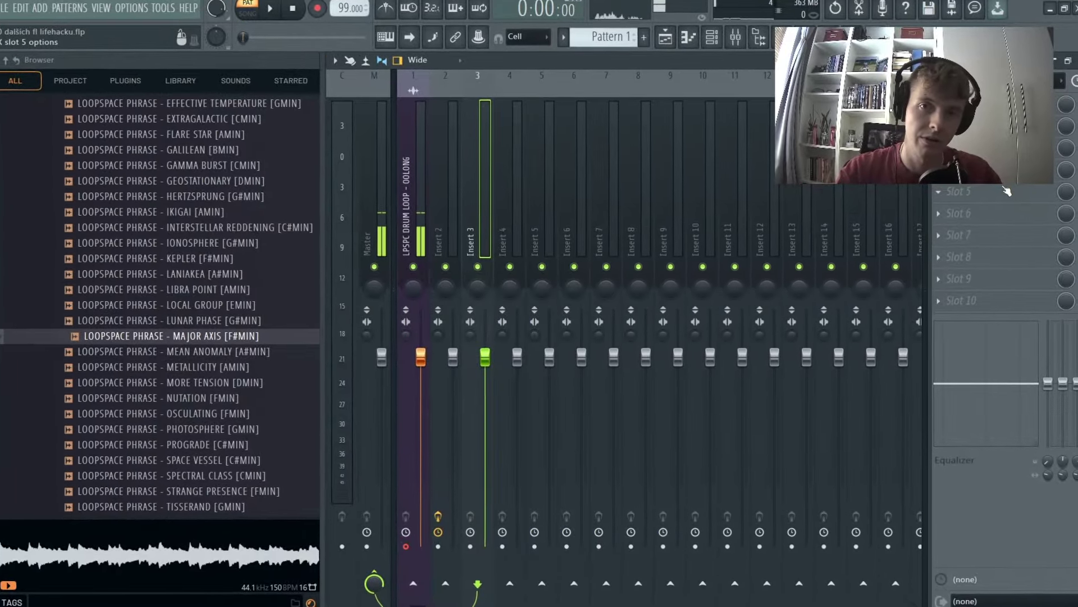
Step: Load Edison in effect slot 5 of Insert 3 and place the sample LOOPSPACE PHRASE - MAJOR AXIS [F#MIN] in it
click(1011, 190)
mouse_move(955, 207)
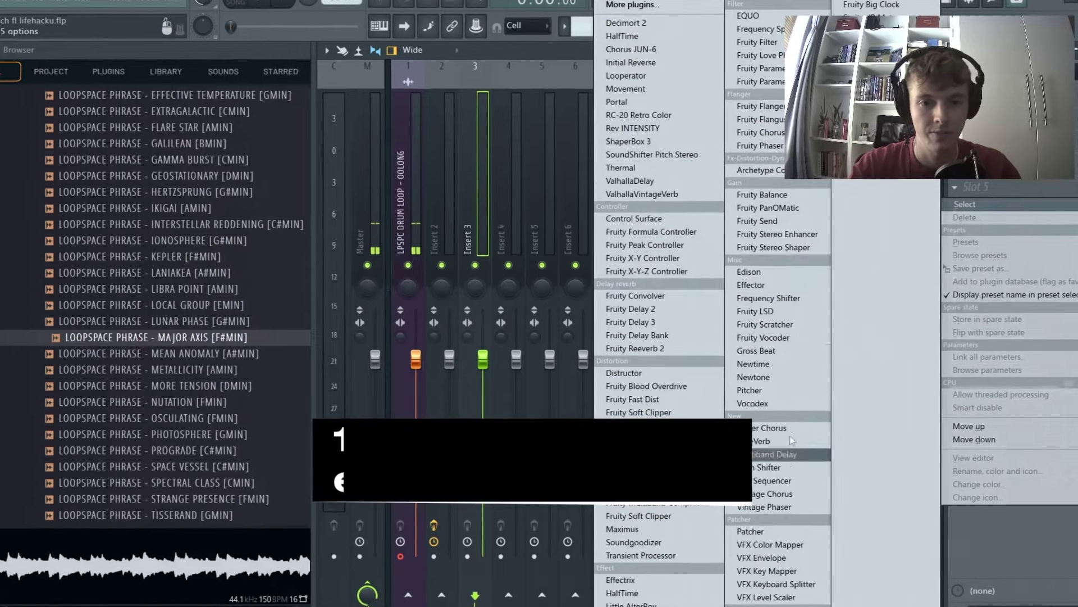
click(747, 272)
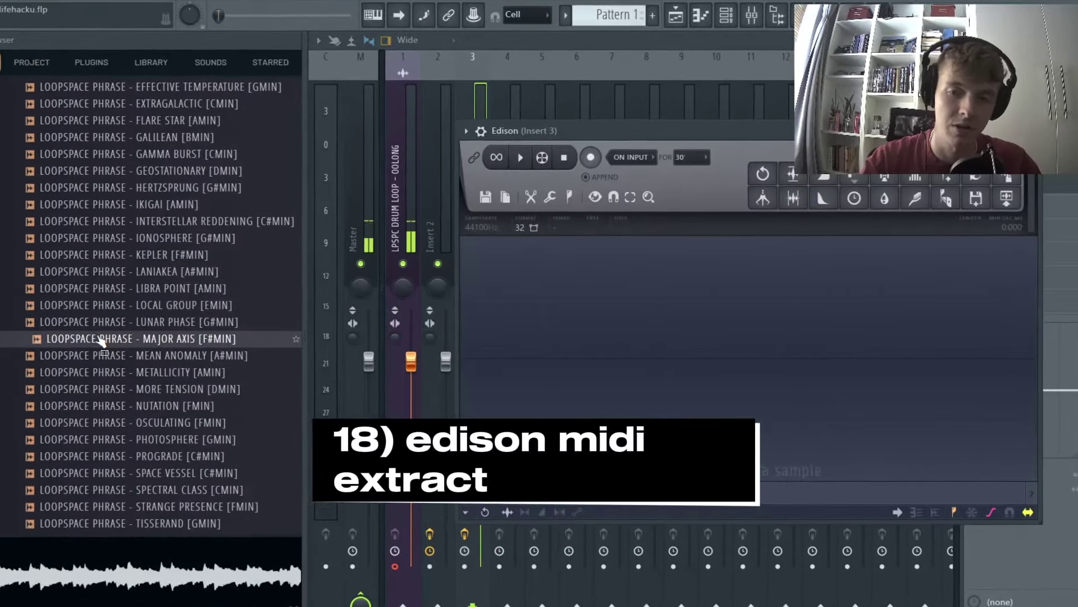
drag(732, 361, 730, 360)
Step: Convert the Edison sample to a score, dump it to the piano roll and view the extracted notes
click(551, 196)
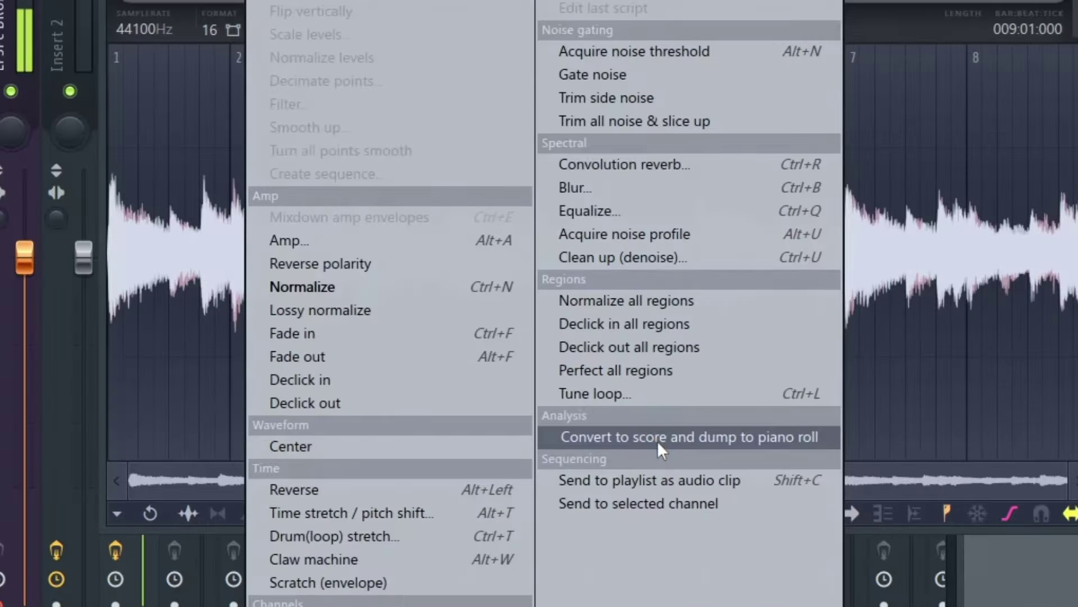
click(657, 440)
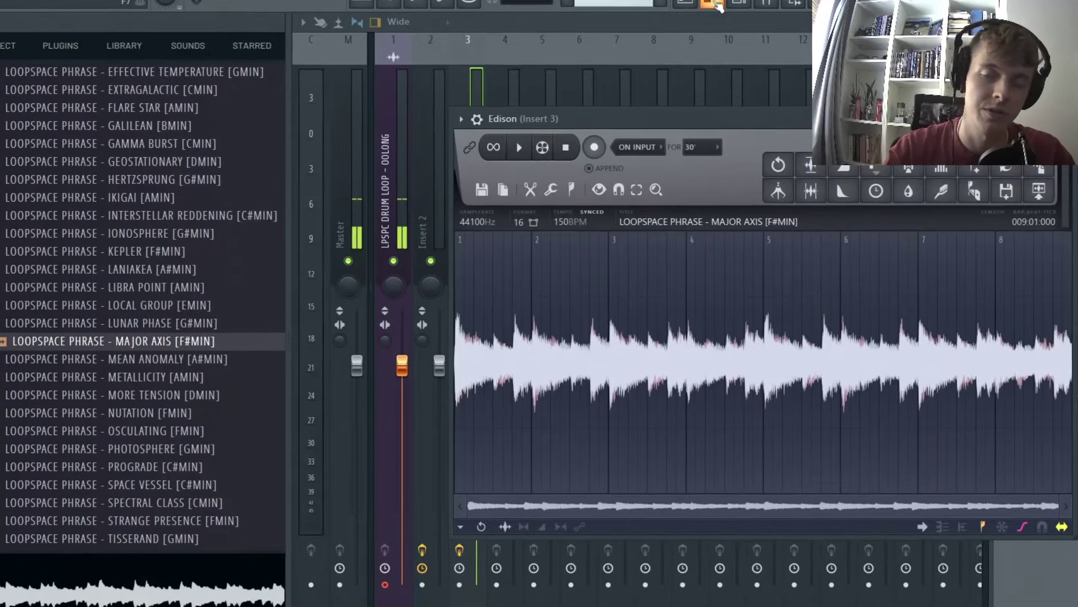
click(712, 5)
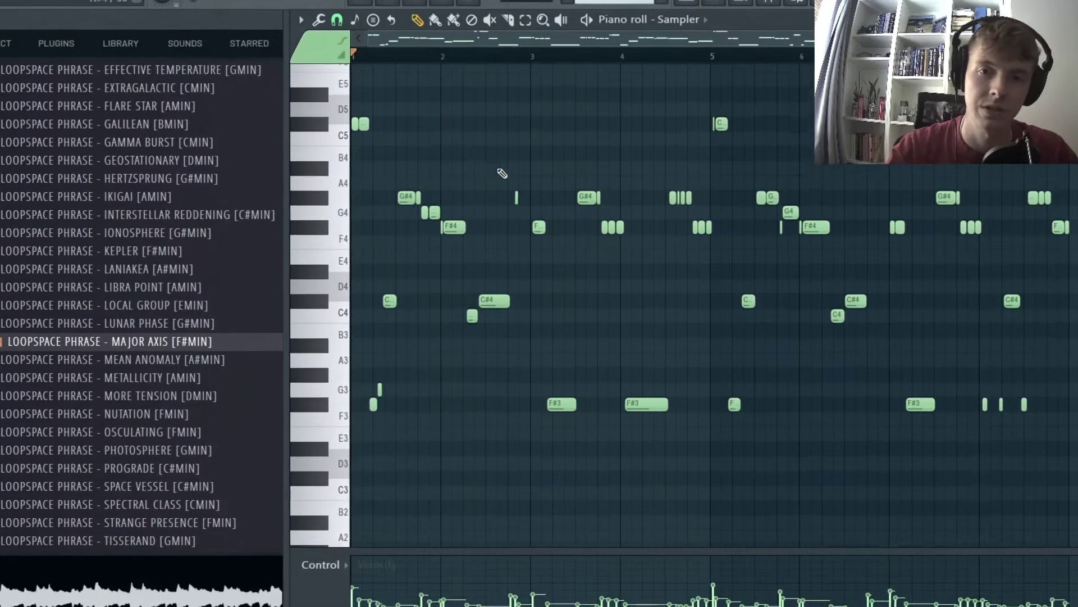
scroll(487, 168, up, 3)
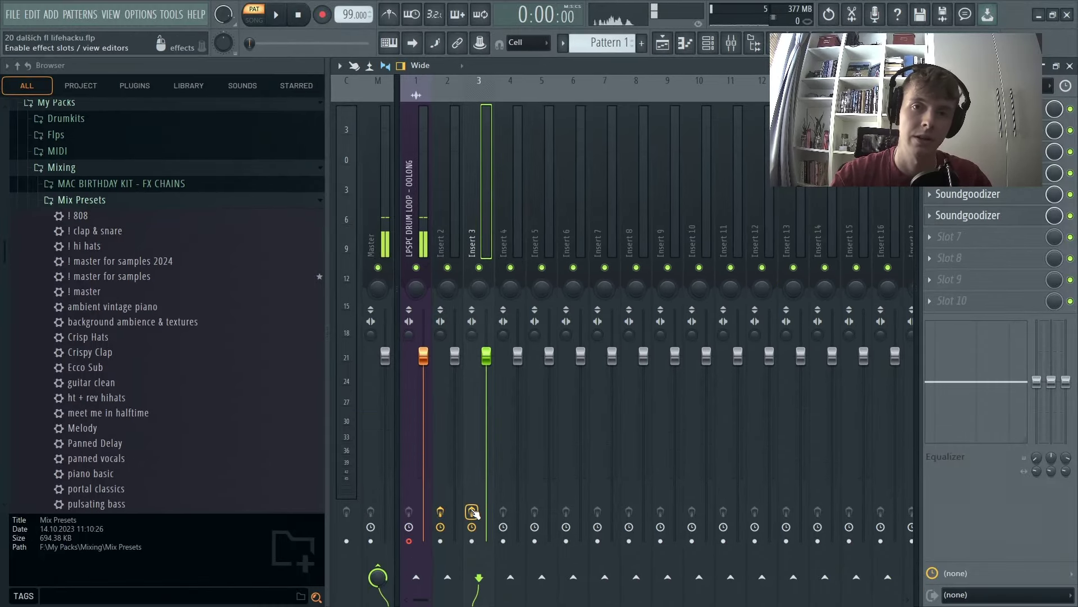
Step: View all effect editors of Insert 3 at once, and close all open plugin windows over the playlist
right_click(472, 512)
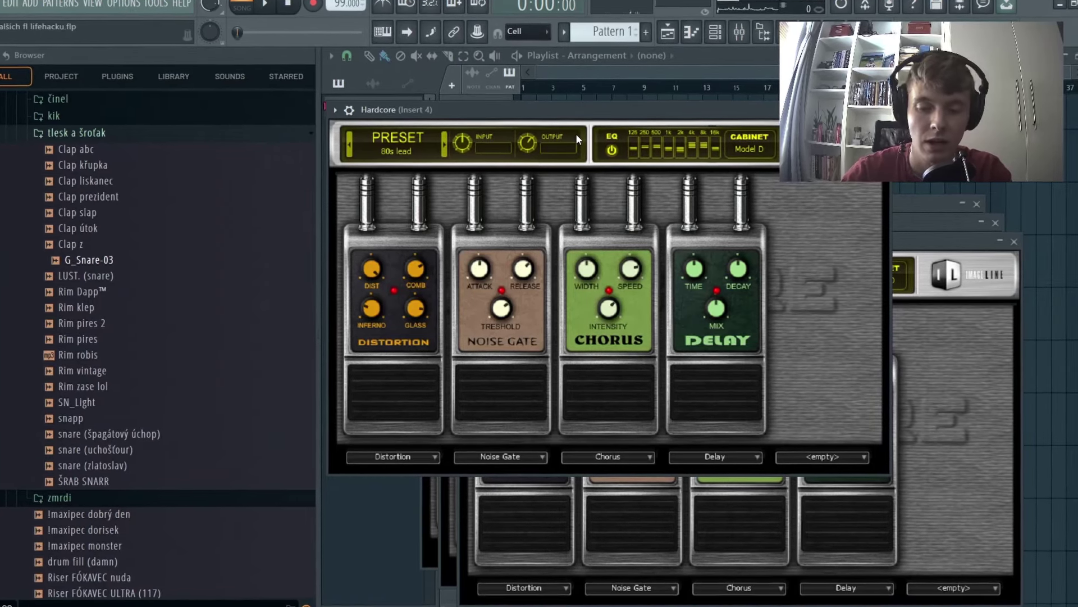
key(alt+F12)
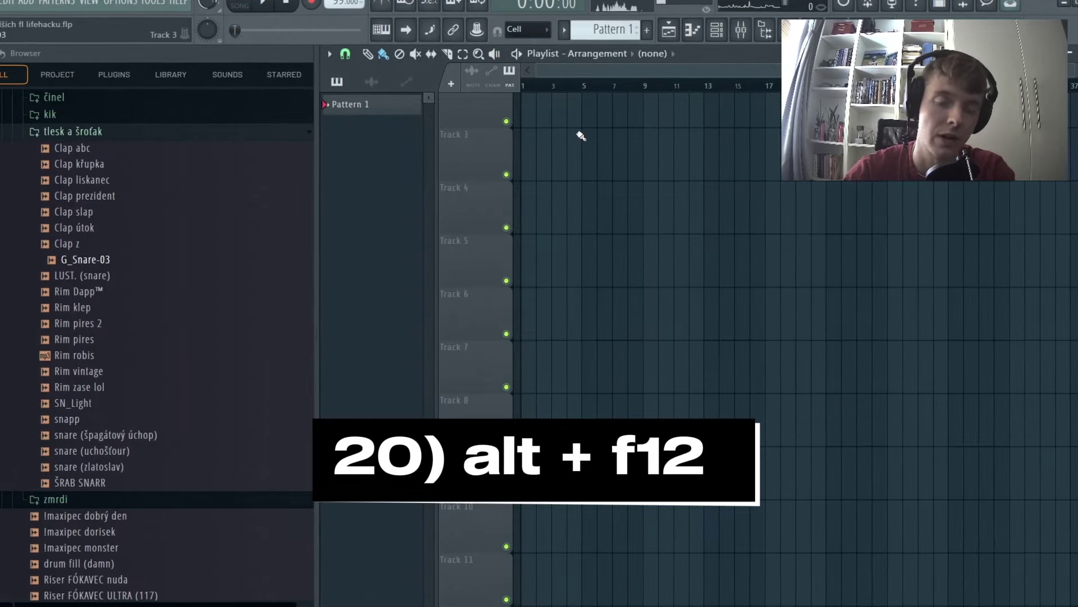